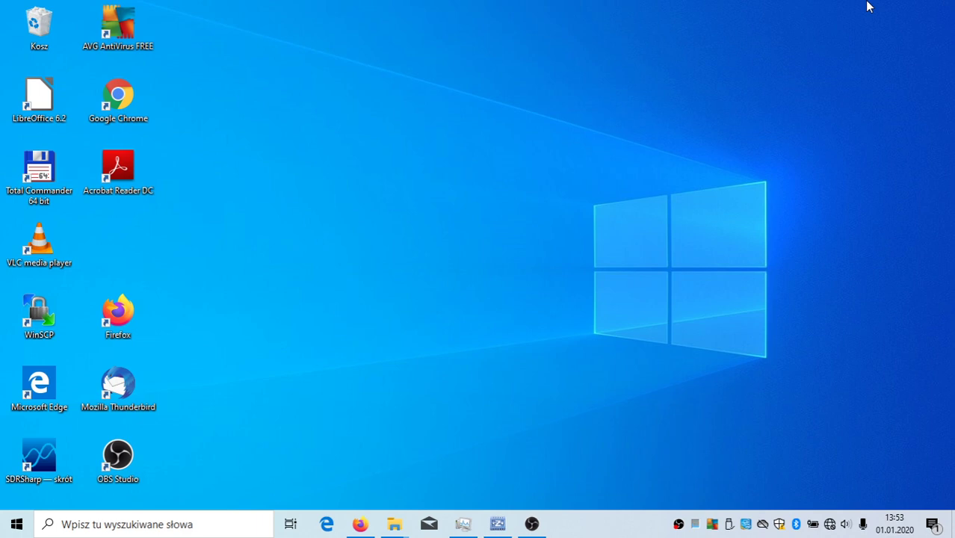
# Switch to Firefox, look over the Alibaba listings for USB RTL-SDR receivers, and close that page
pyautogui.click(360, 523)
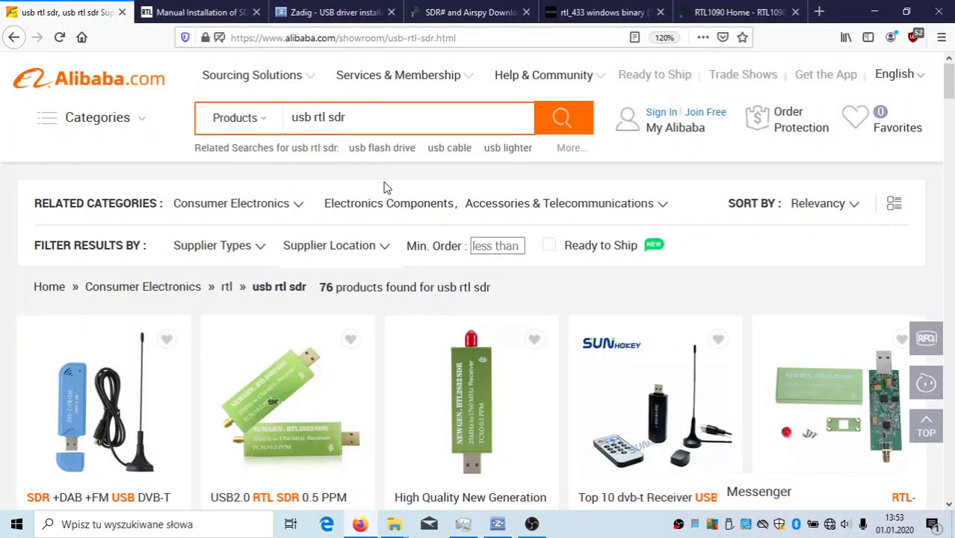
pyautogui.scroll(-2, 620, 180)
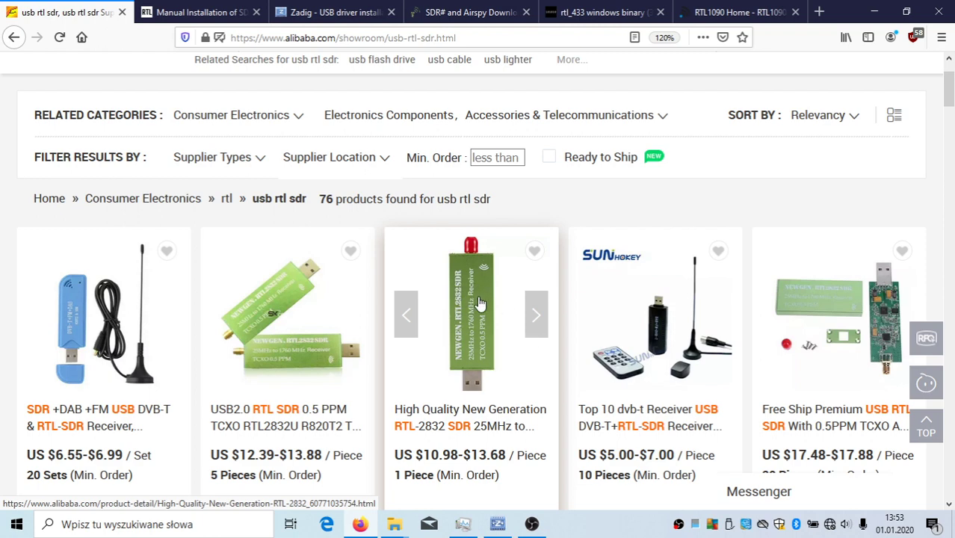
pyautogui.scroll(2, 481, 302)
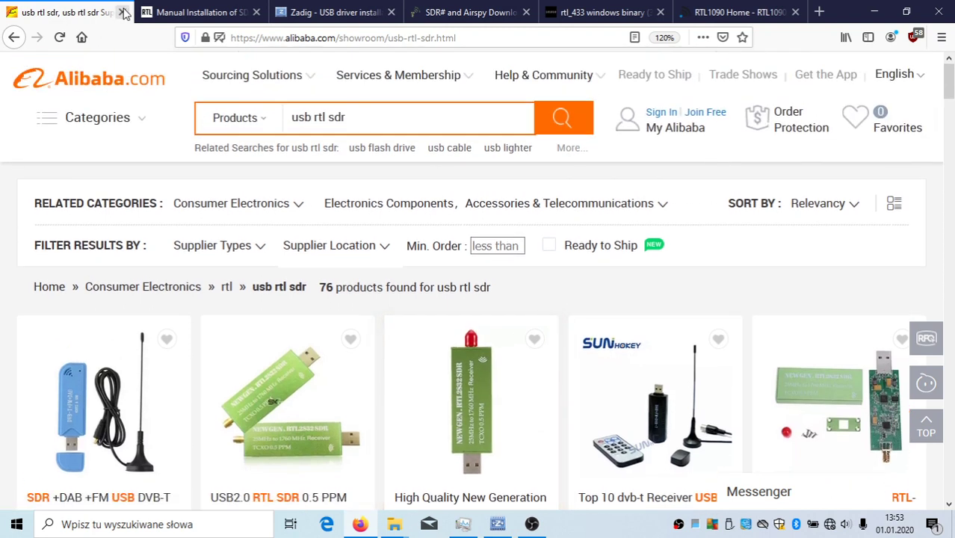
pyautogui.click(121, 12)
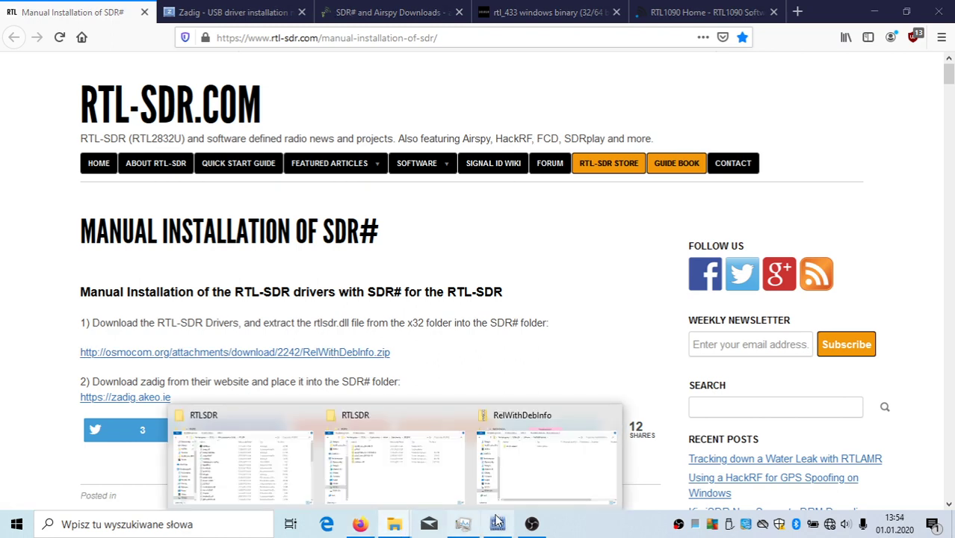
# In the RelWithDebInfo archive, open the rtl-sdr-release x64 folder to view the driver files, and return to the SDR# installation page
pyautogui.click(539, 484)
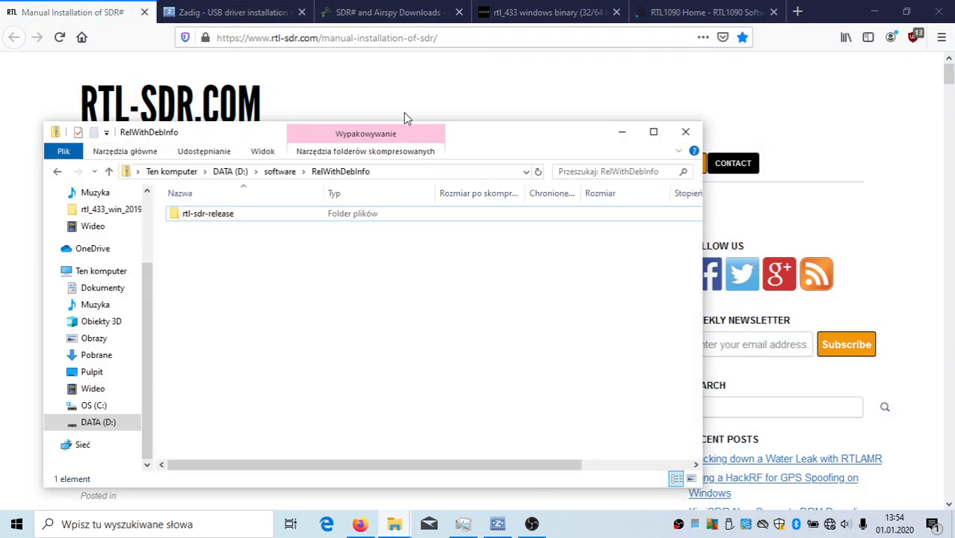
pyautogui.moveTo(478, 132); pyautogui.dragTo(571, 123)
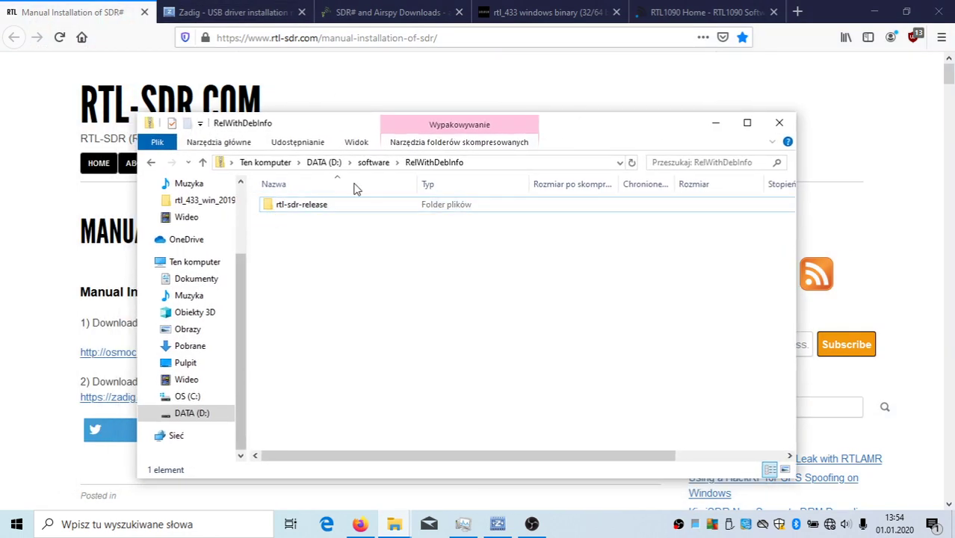
pyautogui.click(276, 207)
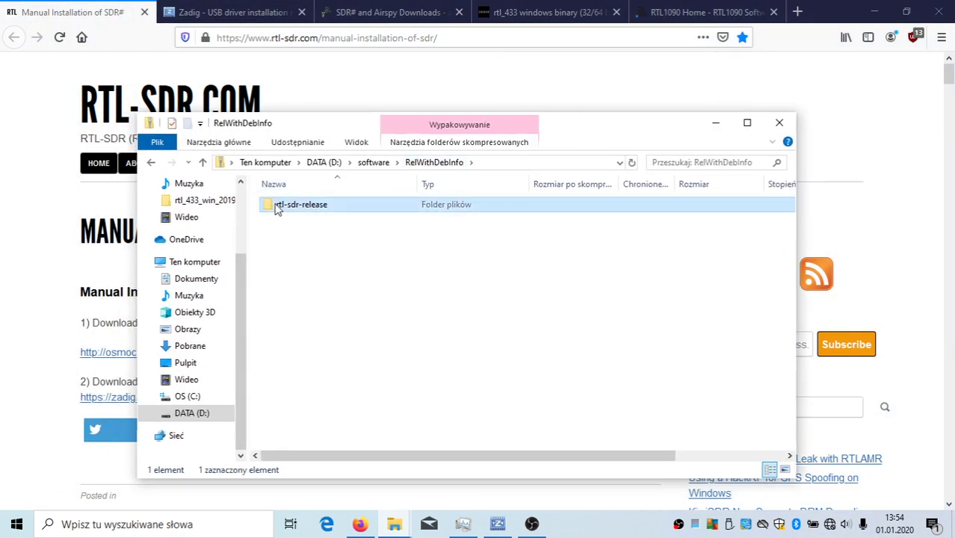
pyautogui.doubleClick(276, 207)
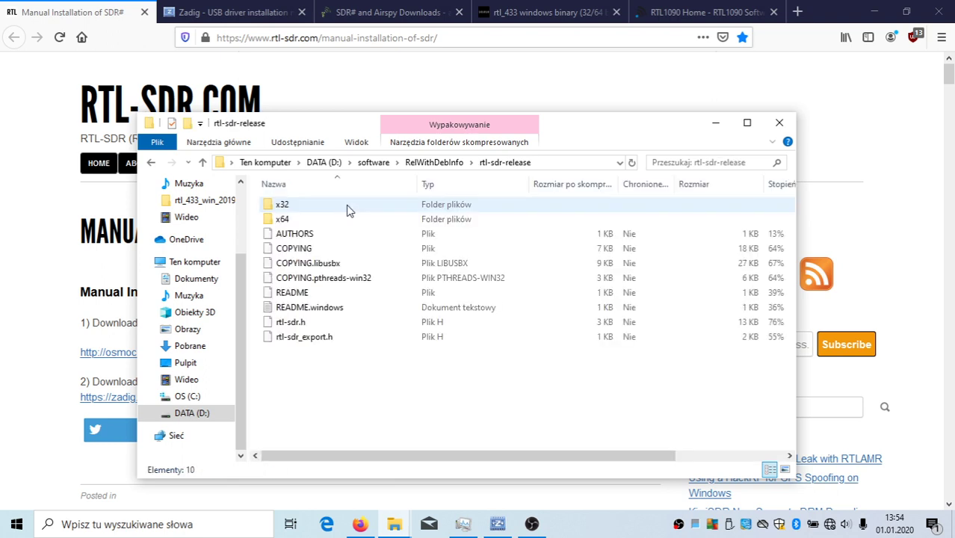
pyautogui.doubleClick(298, 221)
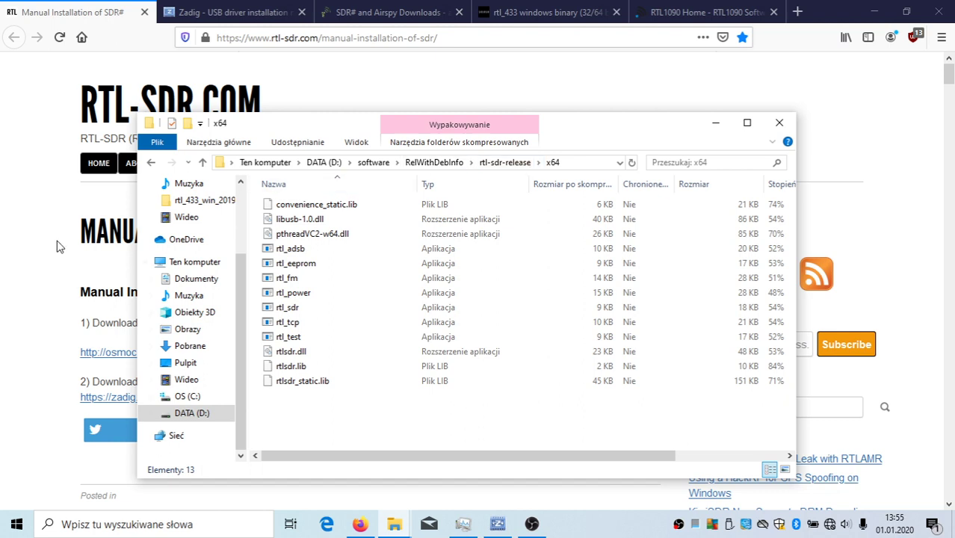
pyautogui.click(110, 268)
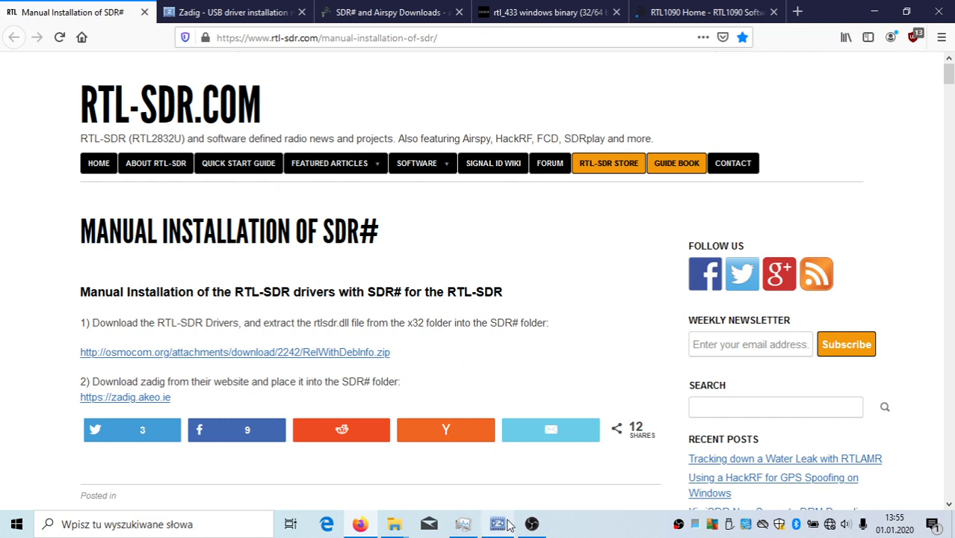
# Switch to Zadig, enable listing of all devices, and choose RTL2832U as the target device
pyautogui.moveTo(507, 527)
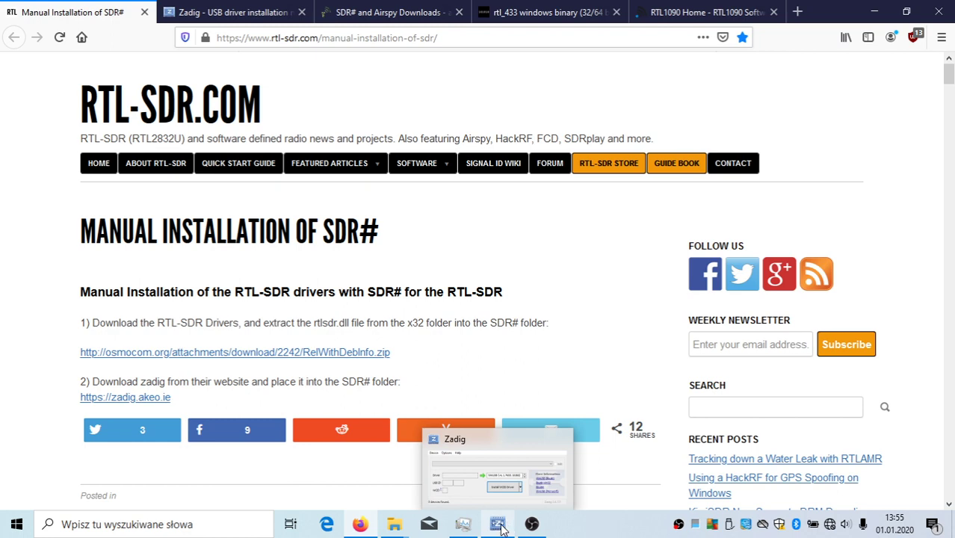
pyautogui.click(505, 526)
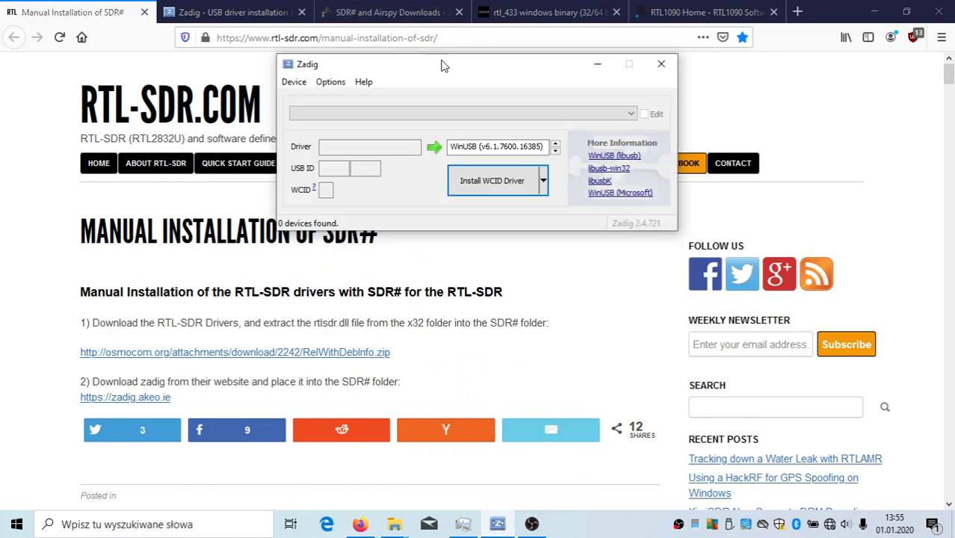
pyautogui.moveTo(443, 62); pyautogui.dragTo(435, 219)
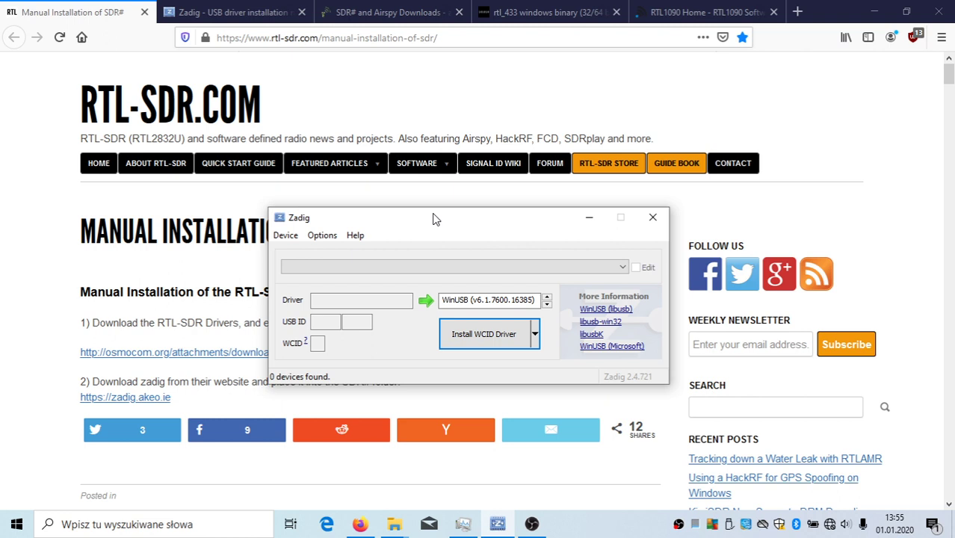
pyautogui.click(334, 236)
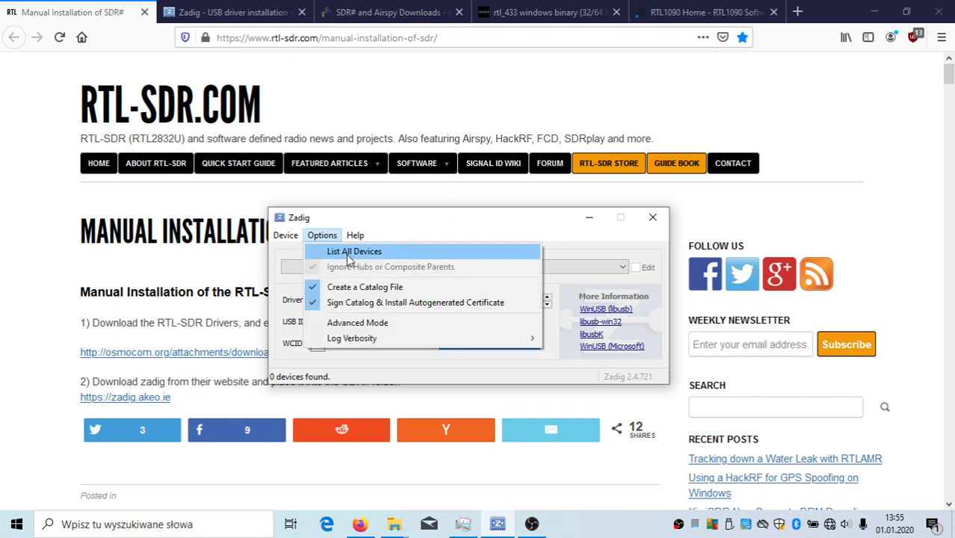
pyautogui.click(345, 252)
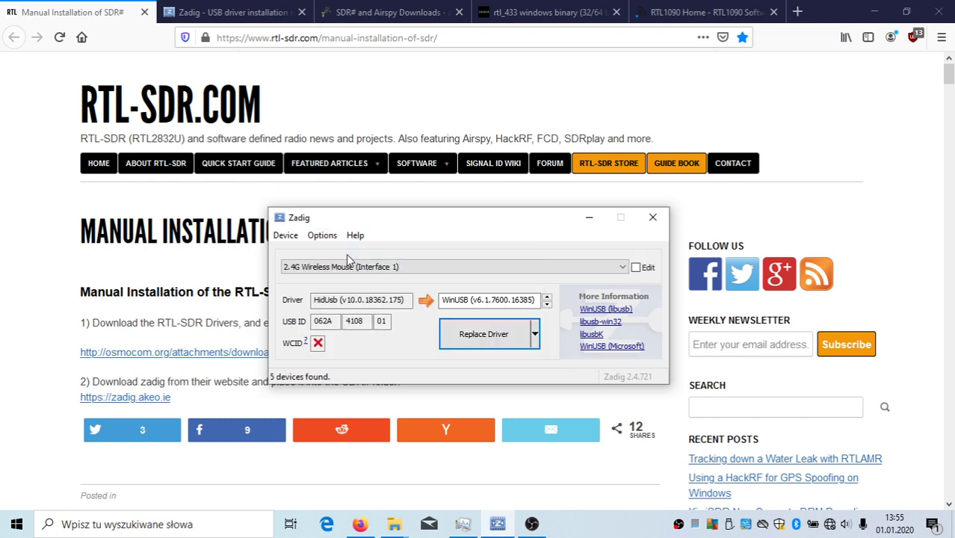
pyautogui.click(420, 267)
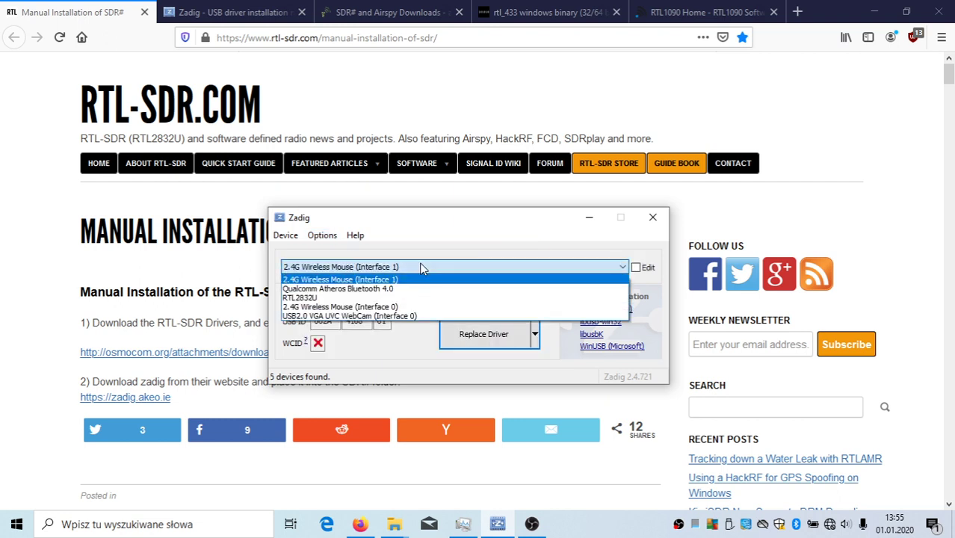
pyautogui.click(318, 298)
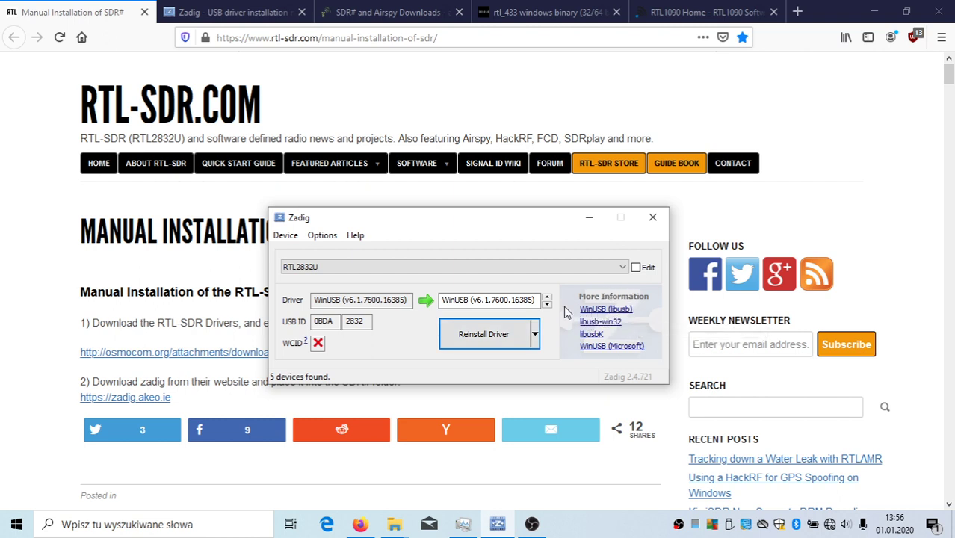
# Check the driver installation choices for RTL2832U without installing anything, and close Zadig
pyautogui.click(535, 335)
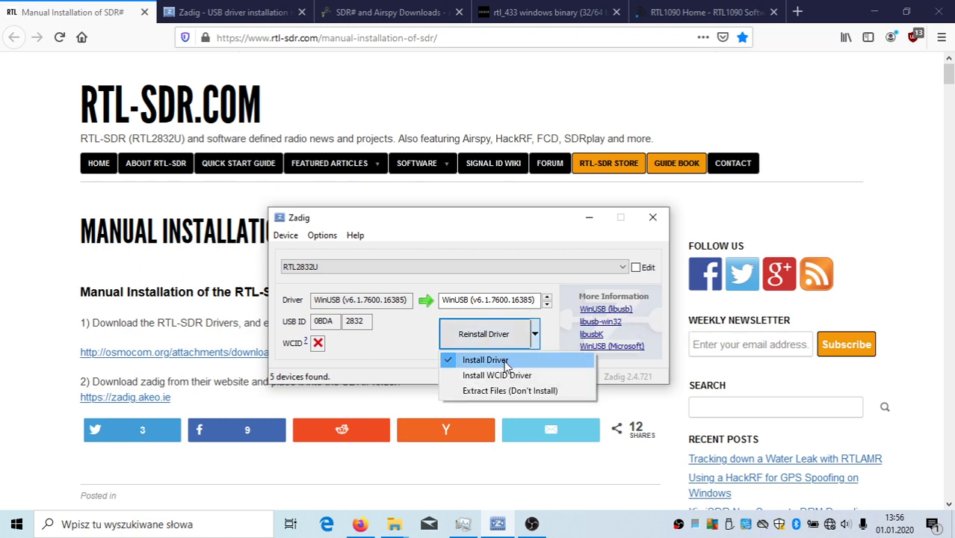
pyautogui.click(387, 364)
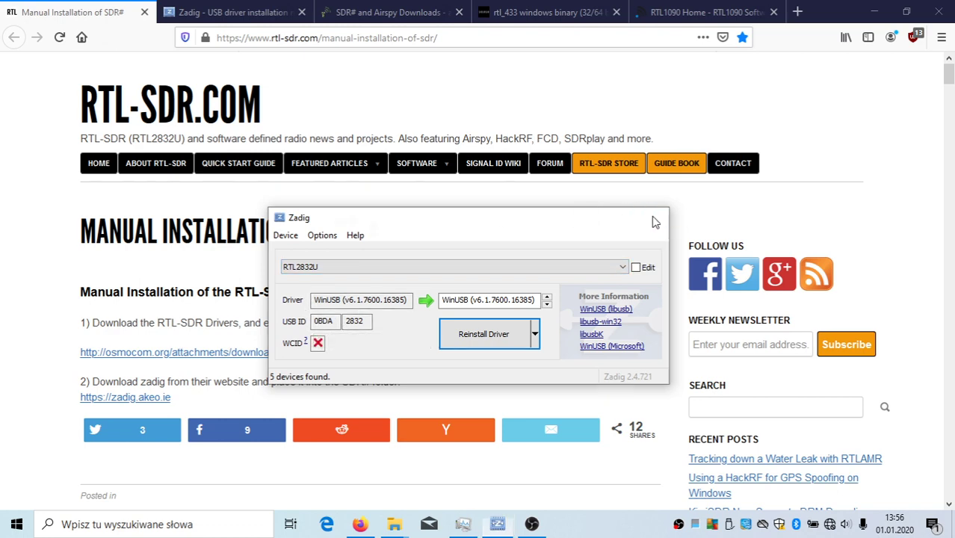
pyautogui.click(652, 218)
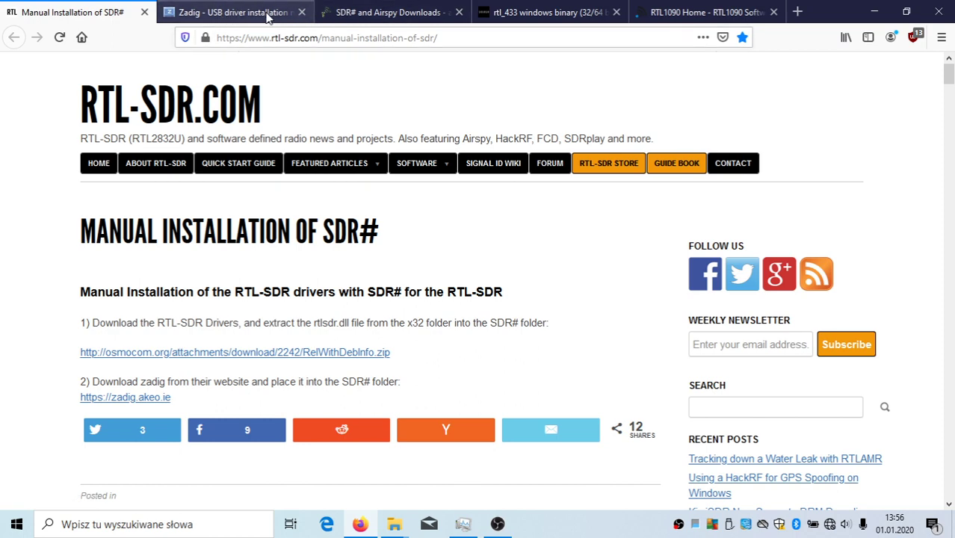
# Show the SDR# and Airspy downloads page, bring up the RTLSDR folder from Program Files (x86) over it, and enlarge the folder window
pyautogui.click(340, 13)
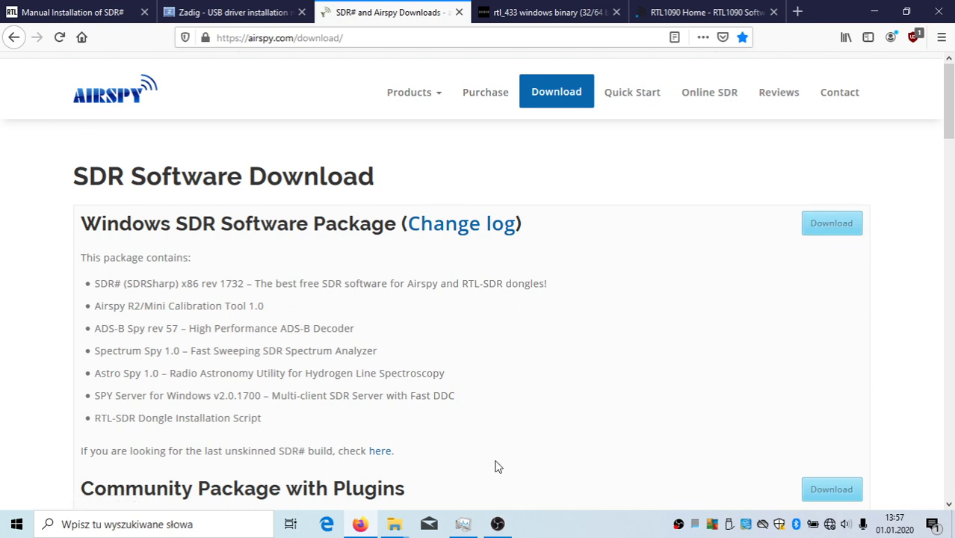
pyautogui.moveTo(361, 526)
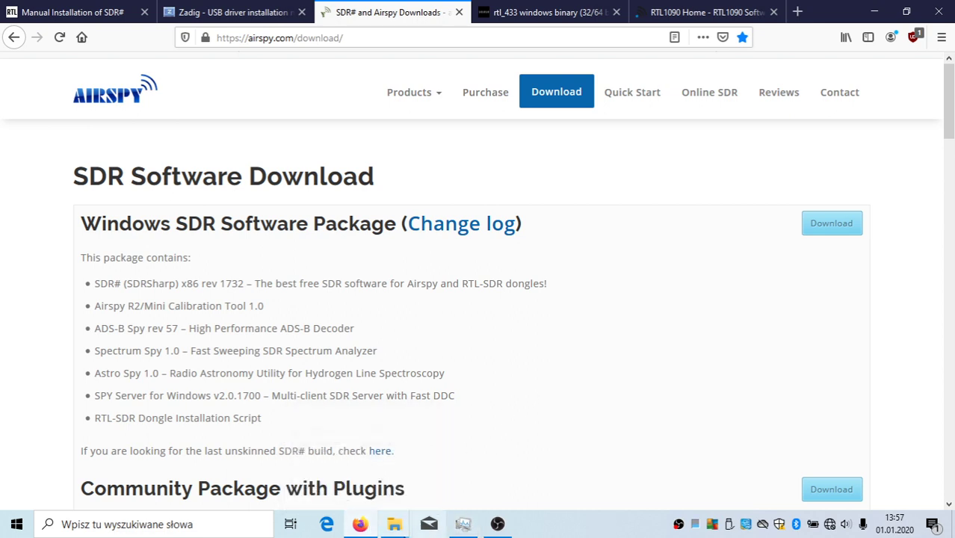
pyautogui.moveTo(404, 532)
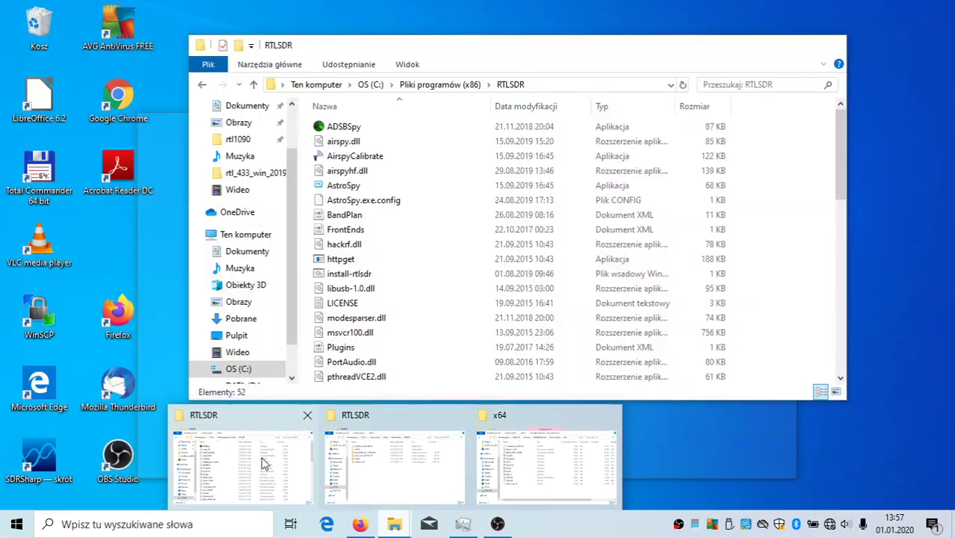
pyautogui.click(263, 463)
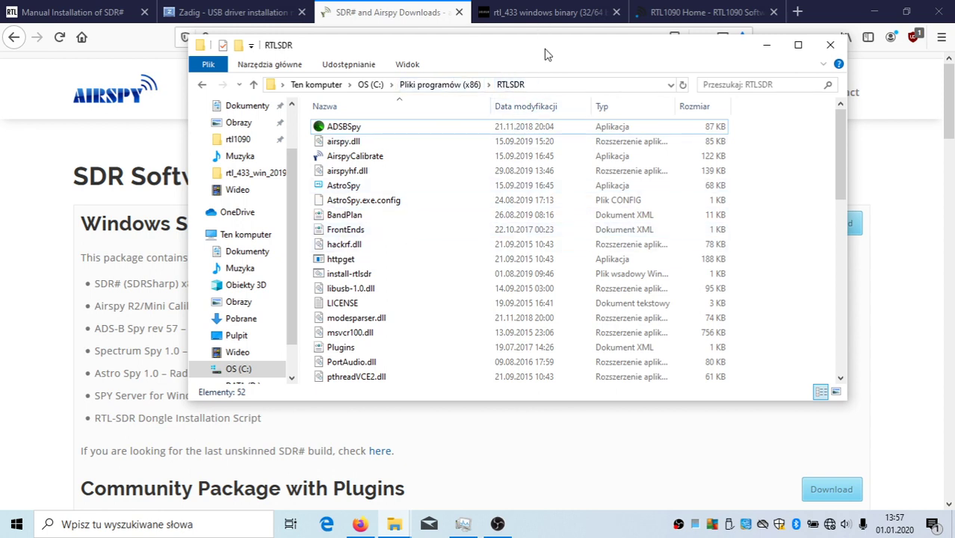
pyautogui.moveTo(544, 54); pyautogui.dragTo(534, 112)
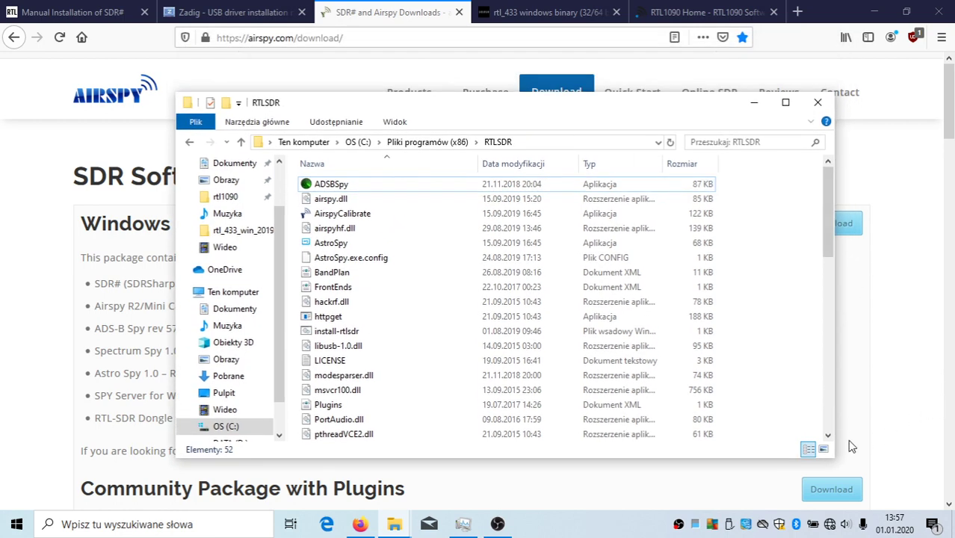
pyautogui.moveTo(835, 459); pyautogui.dragTo(885, 465)
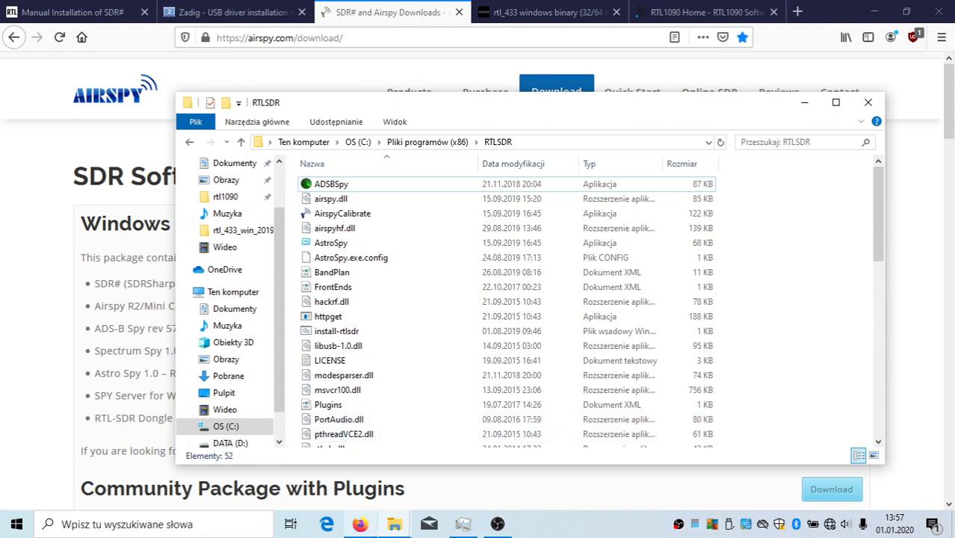
# Select all the driver files in the archive's x64 folder and return to the RTLSDR program folder
pyautogui.moveTo(395, 530)
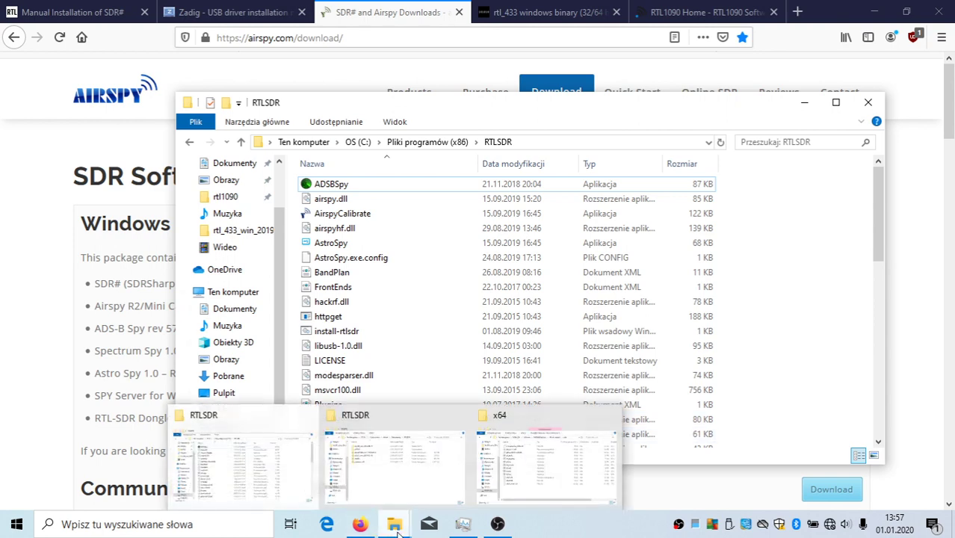
pyautogui.click(534, 492)
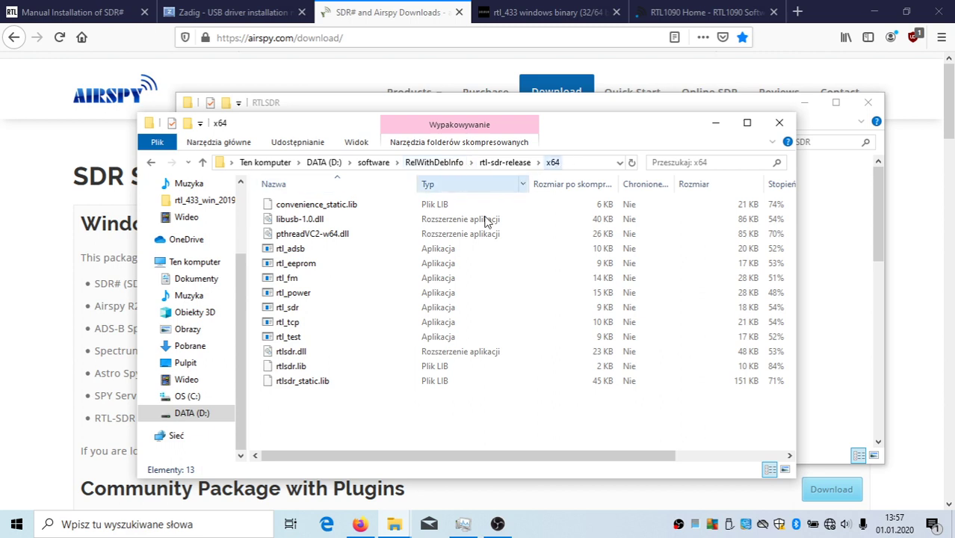
pyautogui.moveTo(357, 424); pyautogui.dragTo(260, 195)
pyautogui.click(878, 269)
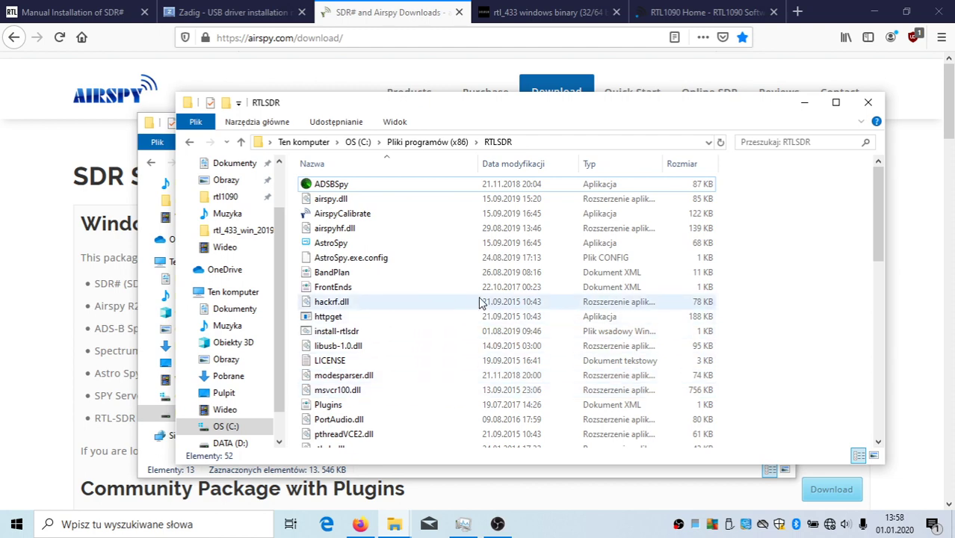
# Examine the contents of the RTLSDR program folder, including rtlsdr.dll, the SDRSharp application and zadig
pyautogui.scroll(-6, 482, 302)
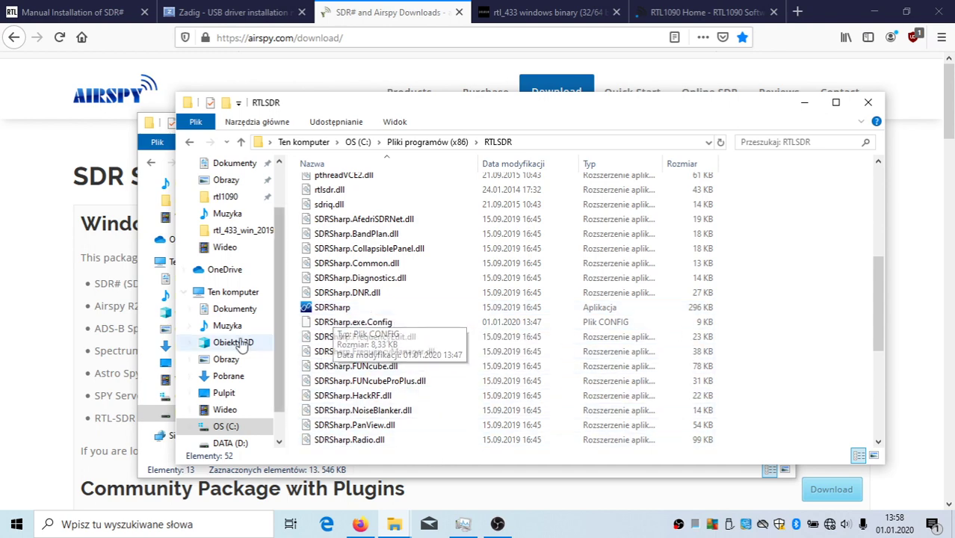
pyautogui.scroll(4, 680, 260)
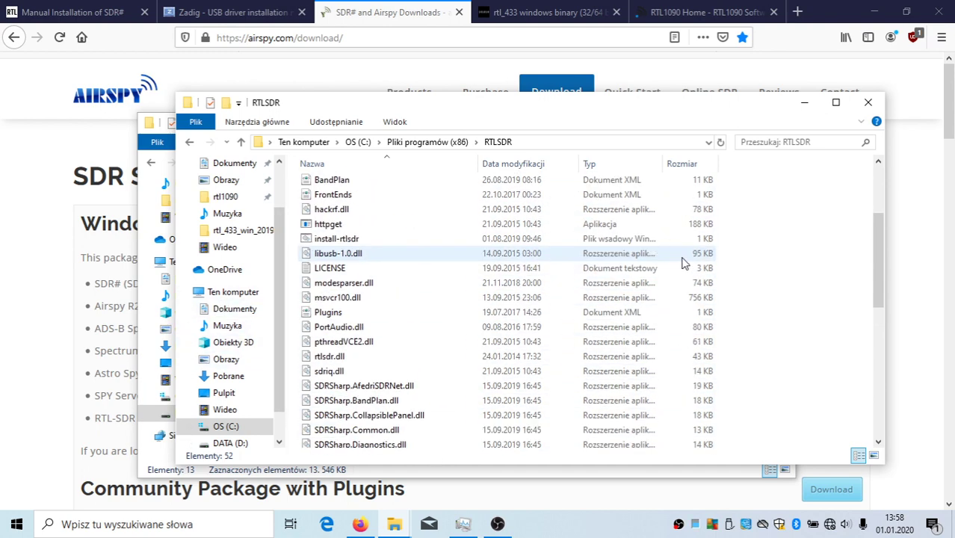
pyautogui.scroll(2, 682, 260)
pyautogui.scroll(-3, 392, 309)
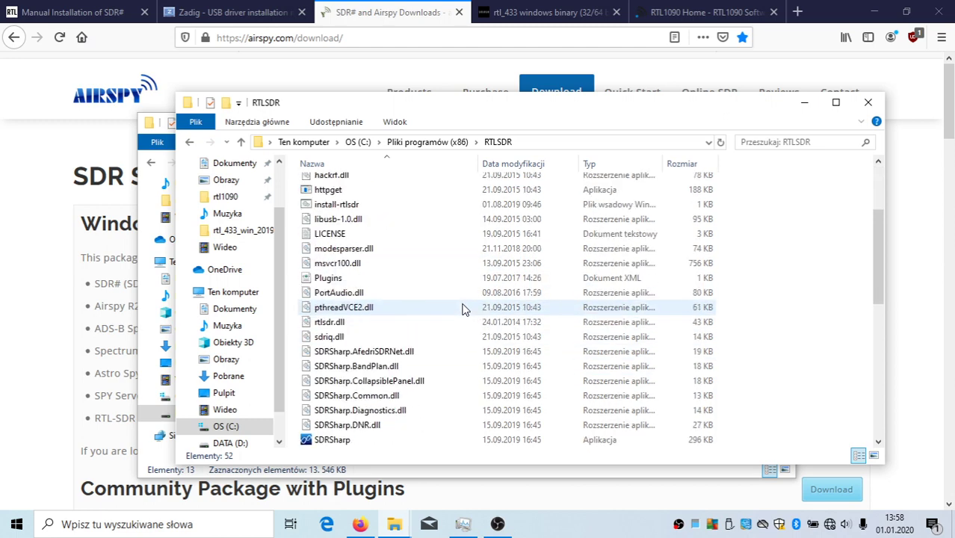
pyautogui.scroll(-4, 463, 310)
pyautogui.scroll(2, 463, 309)
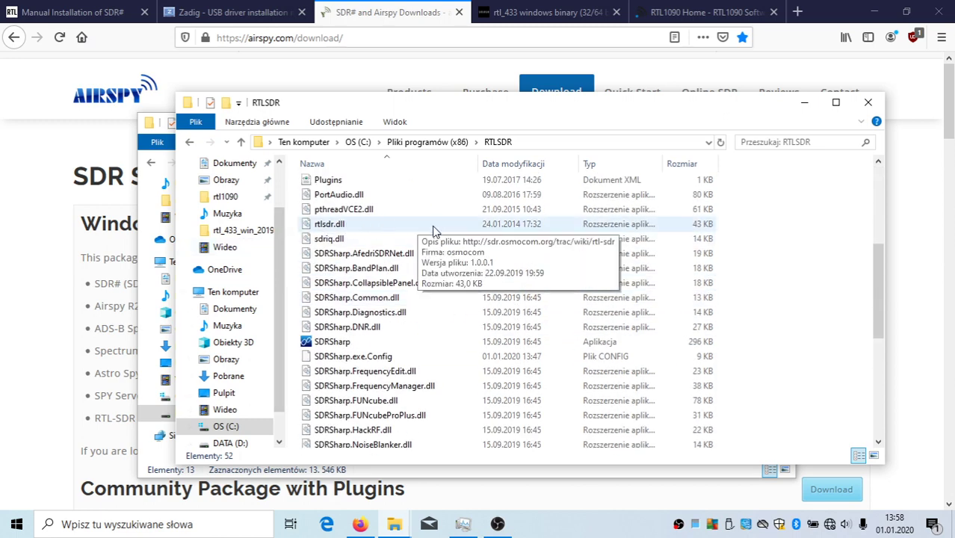
pyautogui.scroll(-6, 425, 231)
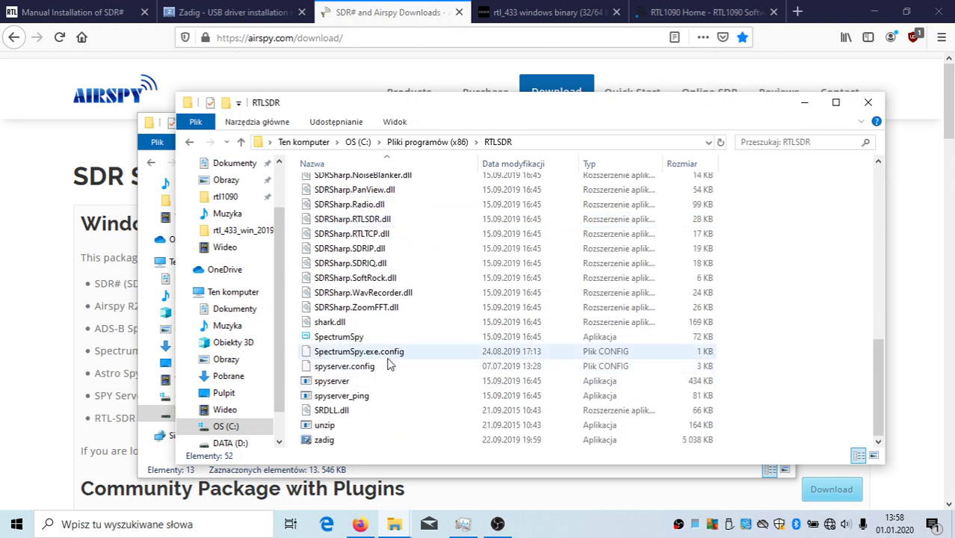
pyautogui.scroll(9, 390, 362)
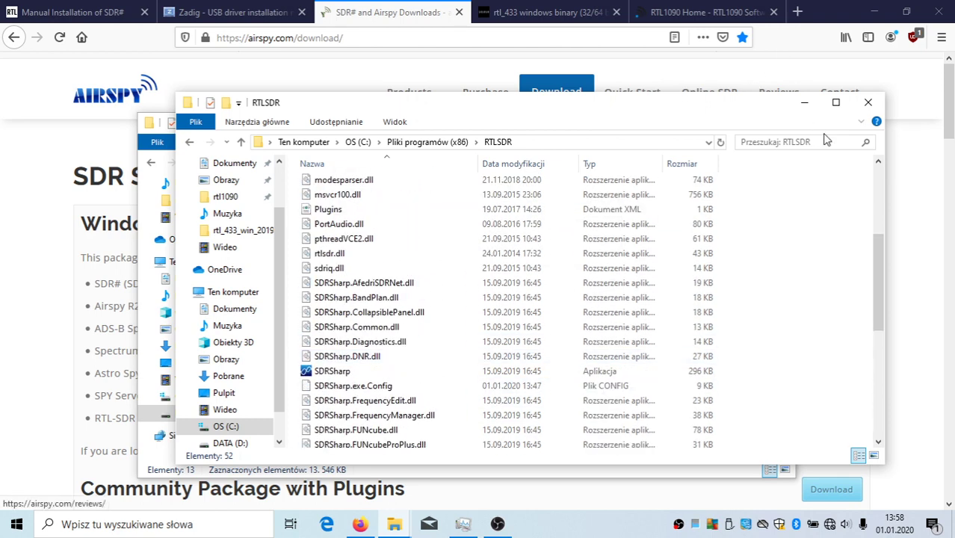
# Launch the SDRSharp application from the RTLSDR folder with administrator rights and allow it to run
pyautogui.rightClick(340, 375)
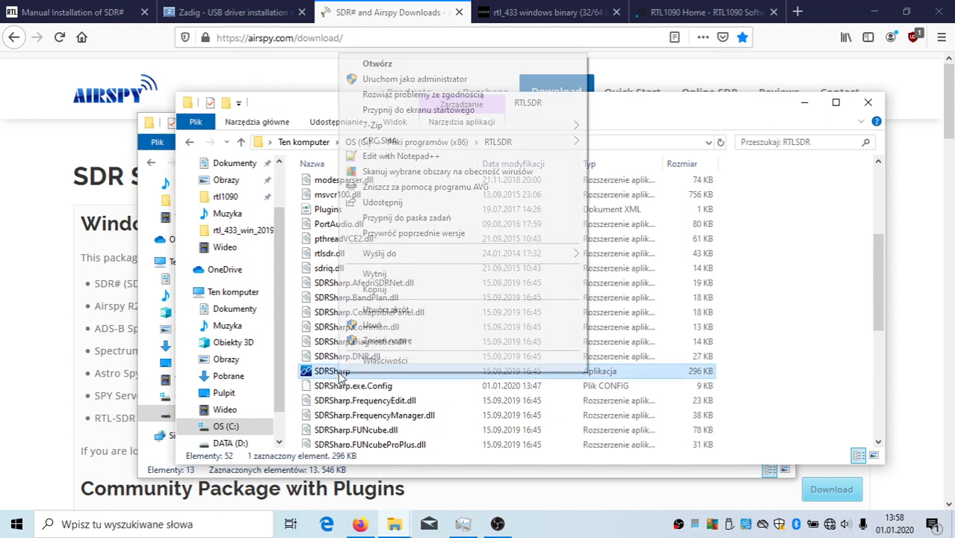
pyautogui.click(423, 79)
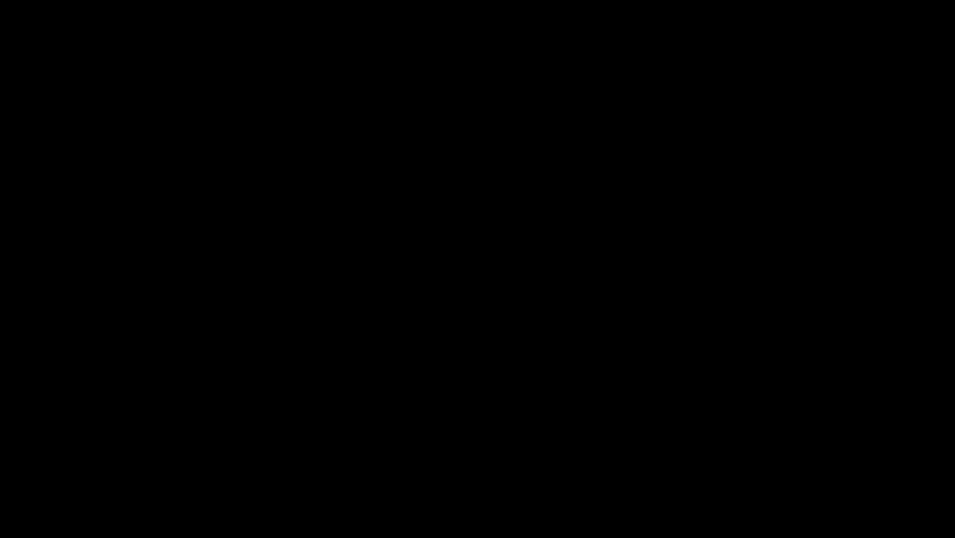
pyautogui.click(421, 364)
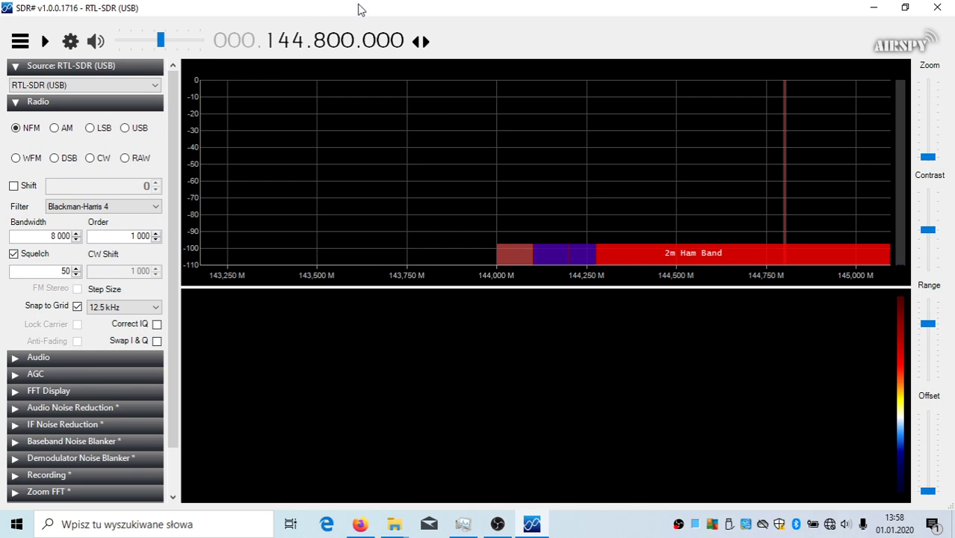
# Keep RTL-SDR (USB) as the signal source after viewing the source list, start reception, and lower the audio volume to 33 dB
pyautogui.click(76, 86)
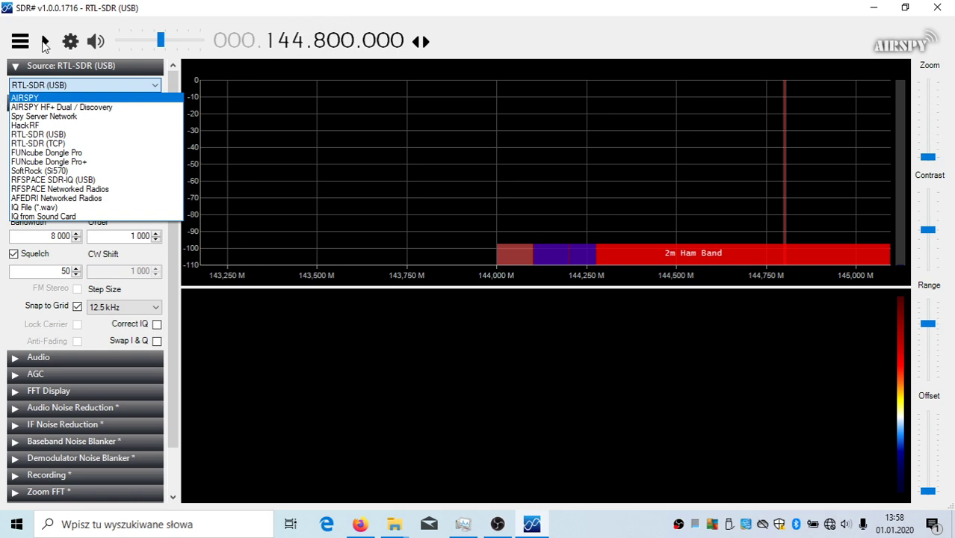
pyautogui.click(2, 191)
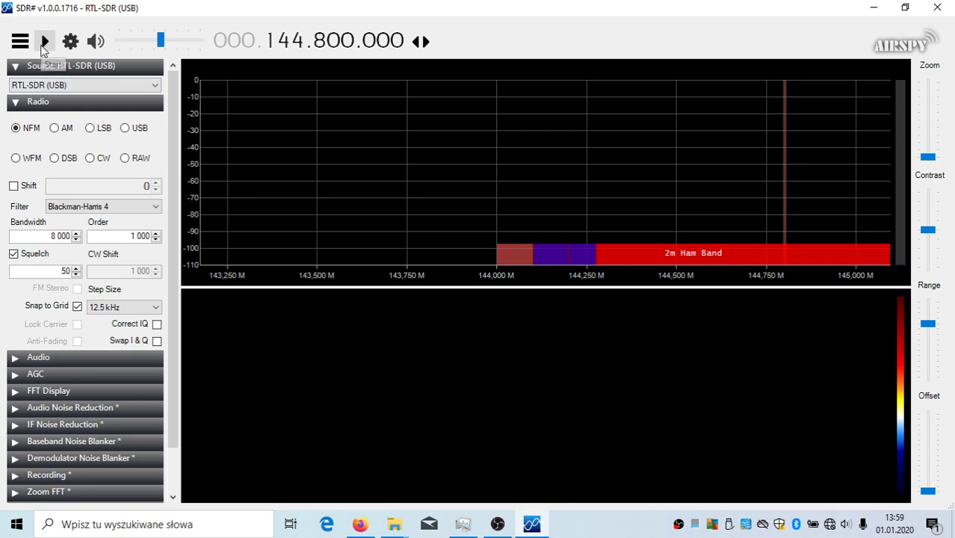
pyautogui.click(47, 45)
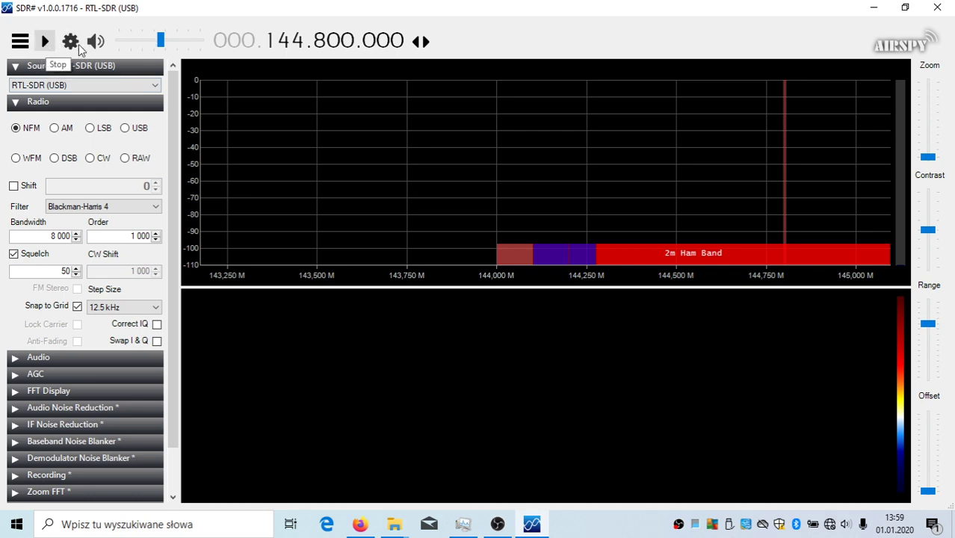
pyautogui.moveTo(160, 41); pyautogui.dragTo(137, 44)
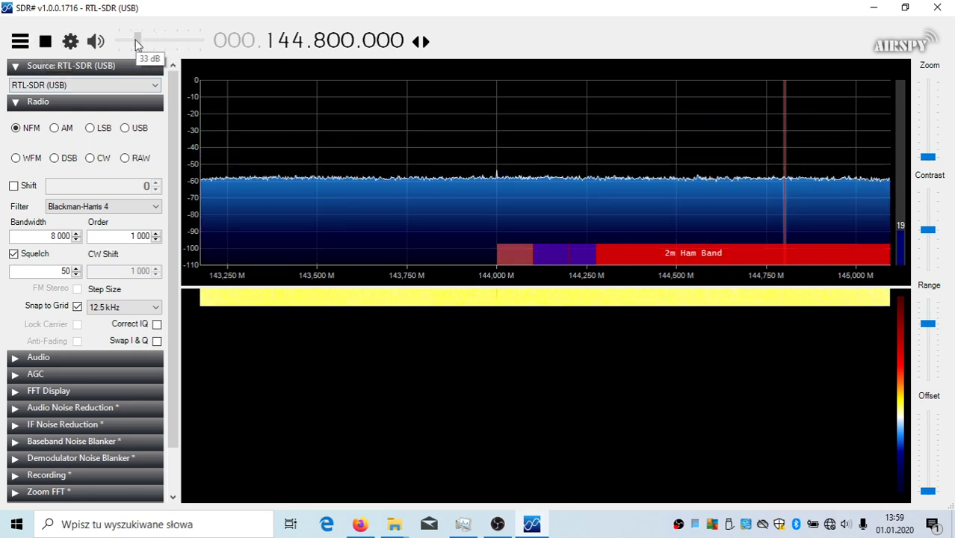
# Enable AGC with a threshold of -100 dB and readjust the audio volume to a low level
pyautogui.click(26, 376)
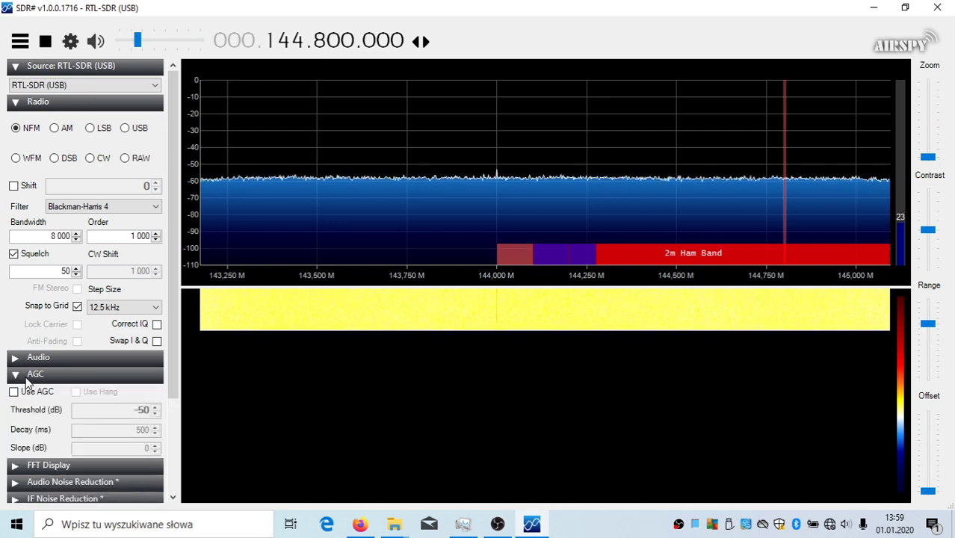
pyautogui.click(15, 392)
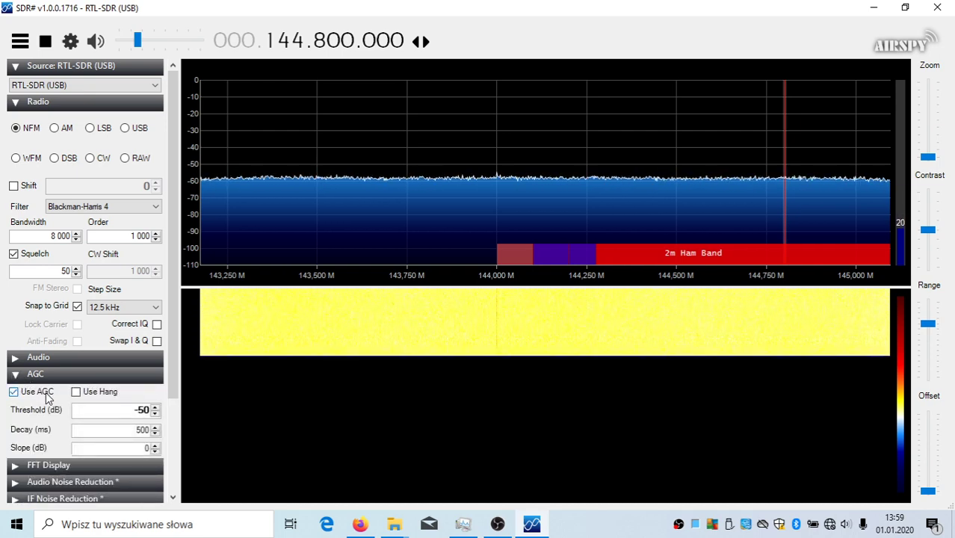
pyautogui.click(156, 406)
pyautogui.doubleClick(142, 409)
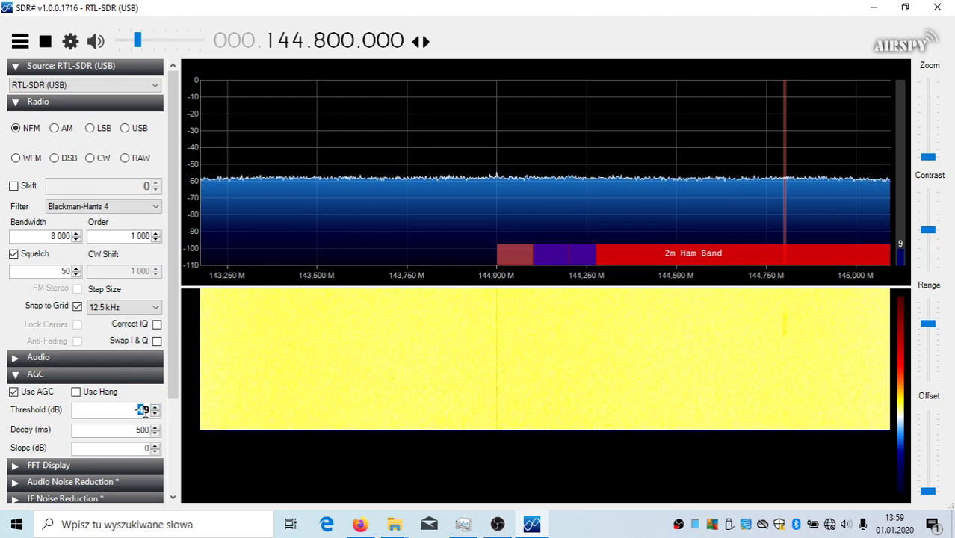
pyautogui.moveTo(146, 412); pyautogui.dragTo(153, 412)
pyautogui.write('00')
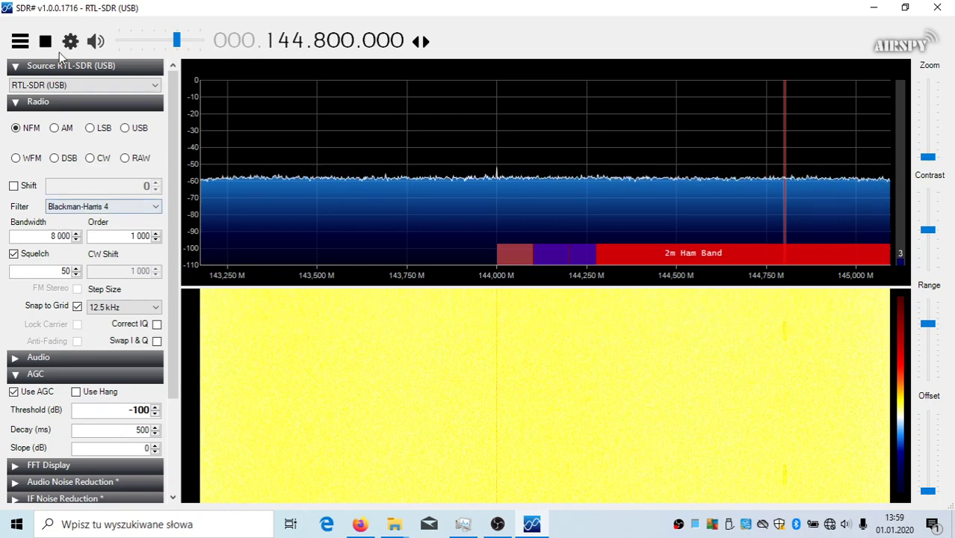
pyautogui.moveTo(177, 41)
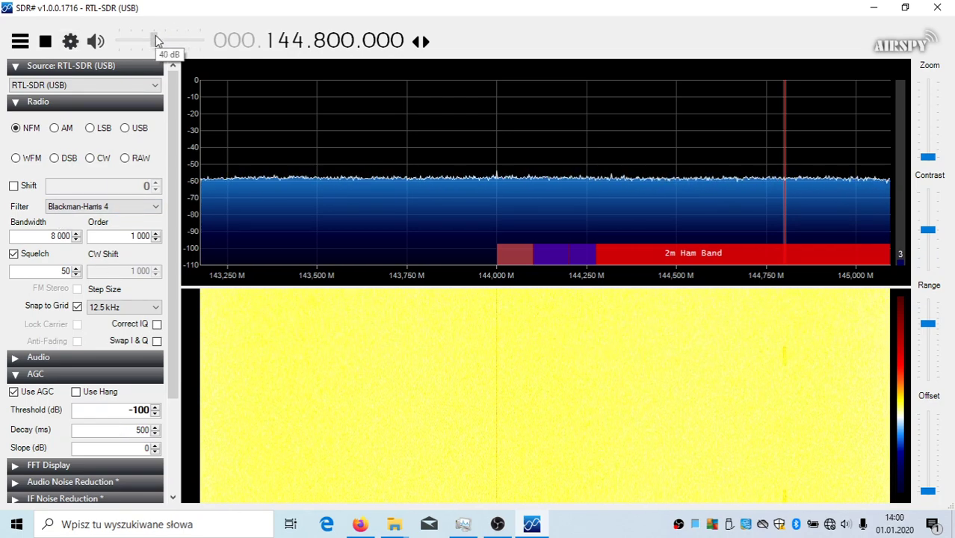
pyautogui.moveTo(147, 41); pyautogui.dragTo(142, 41)
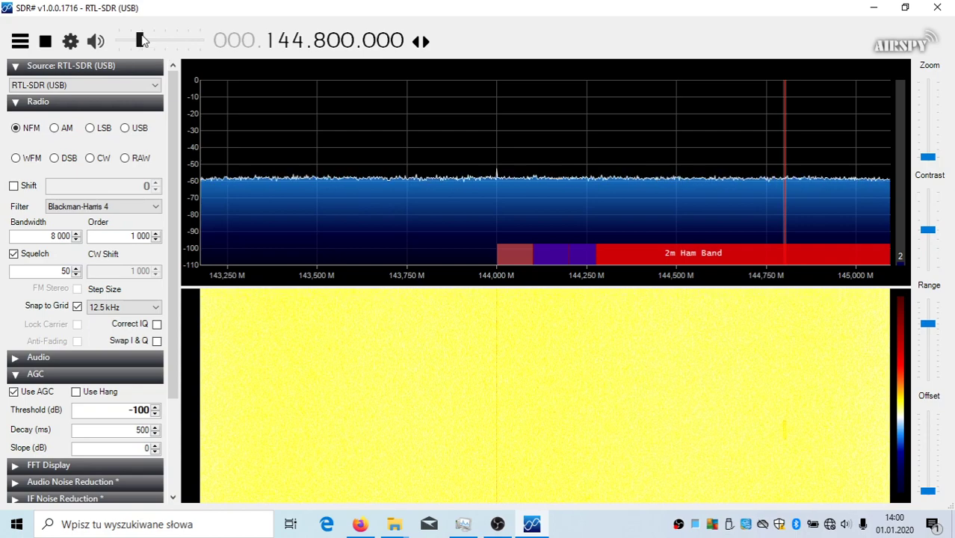
# Tune the receiver down into the Air Band Voice range, through 134.800 MHz, to 129.800 MHz
pyautogui.click(286, 47)
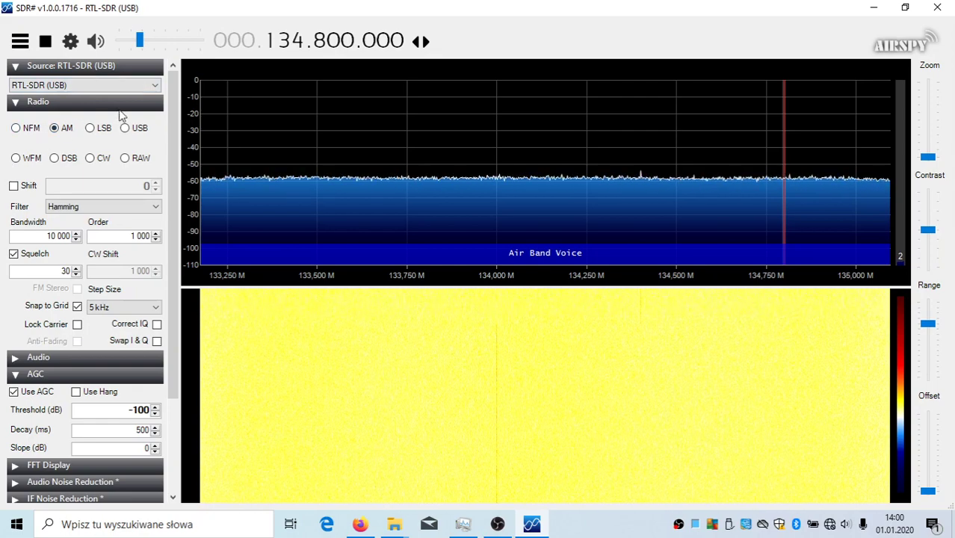
pyautogui.click(293, 46)
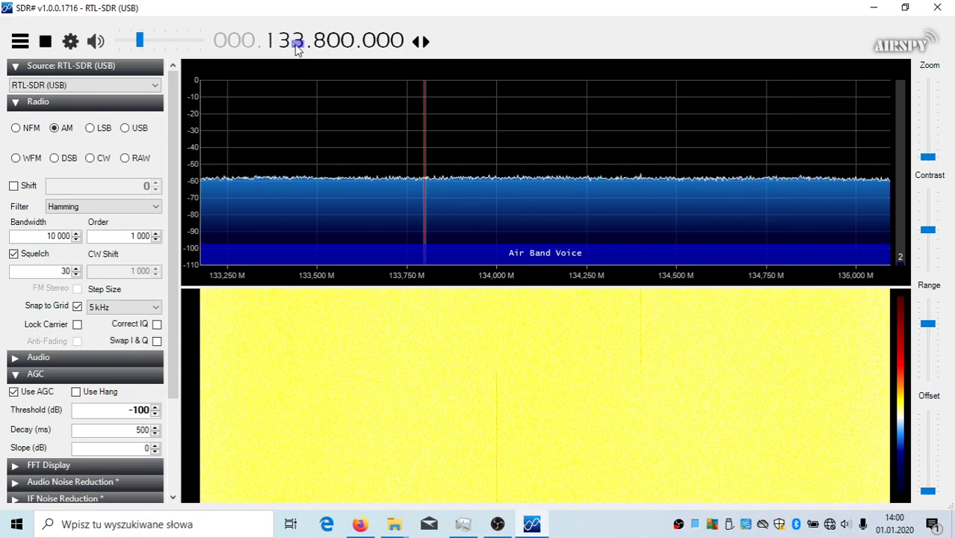
pyautogui.click(297, 47)
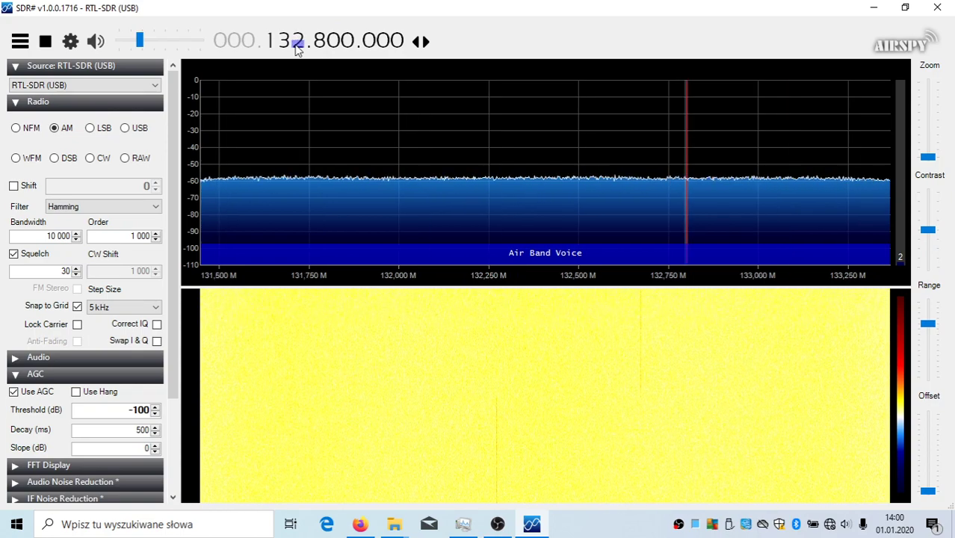
pyautogui.click(296, 46)
pyautogui.click(297, 46)
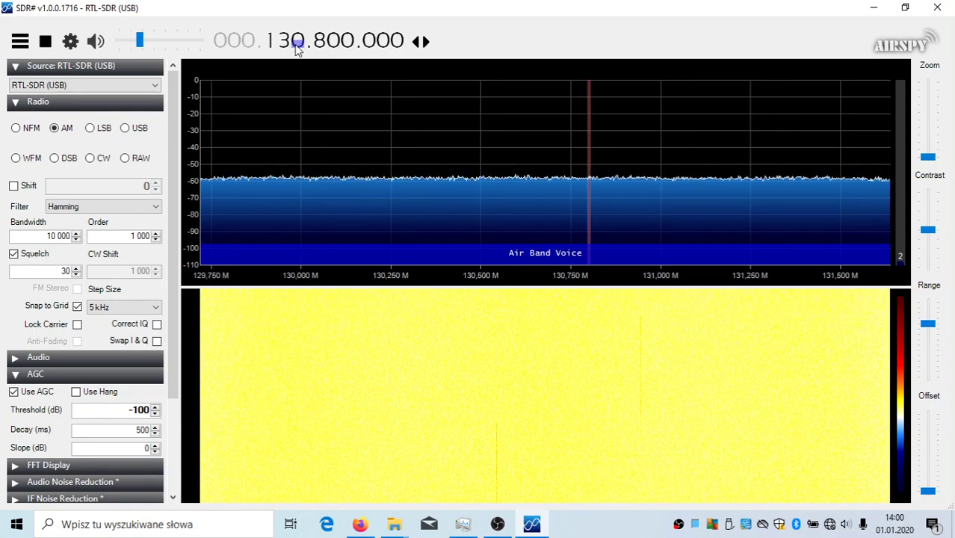
pyautogui.click(297, 46)
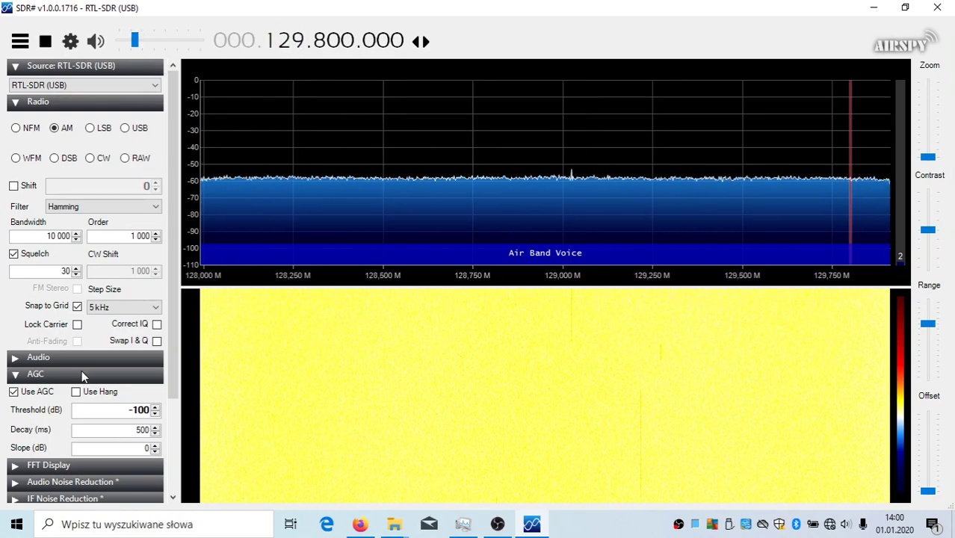
# Continue tuning down the air band in 1 MHz steps to 124.800 MHz
pyautogui.scroll(-2, 89, 372)
pyautogui.scroll(2, 105, 363)
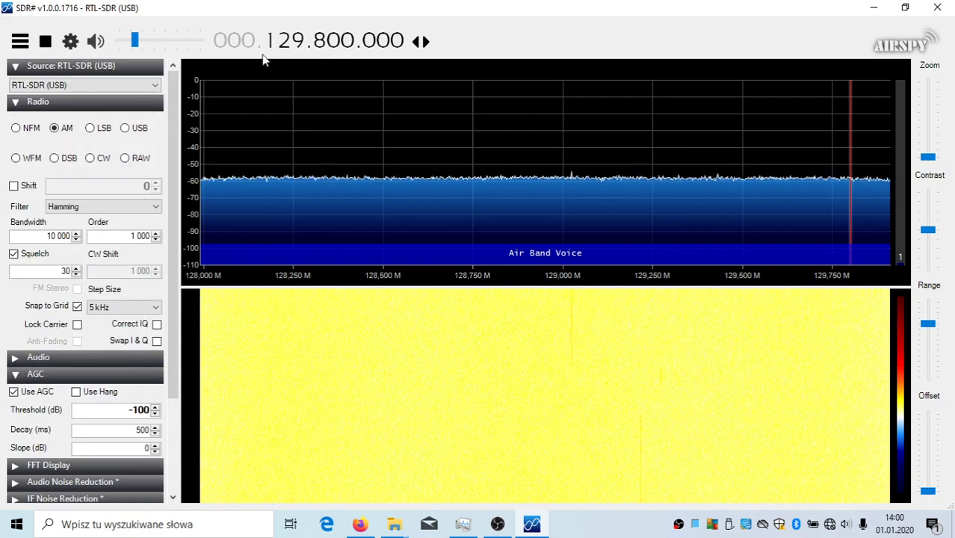
pyautogui.click(299, 47)
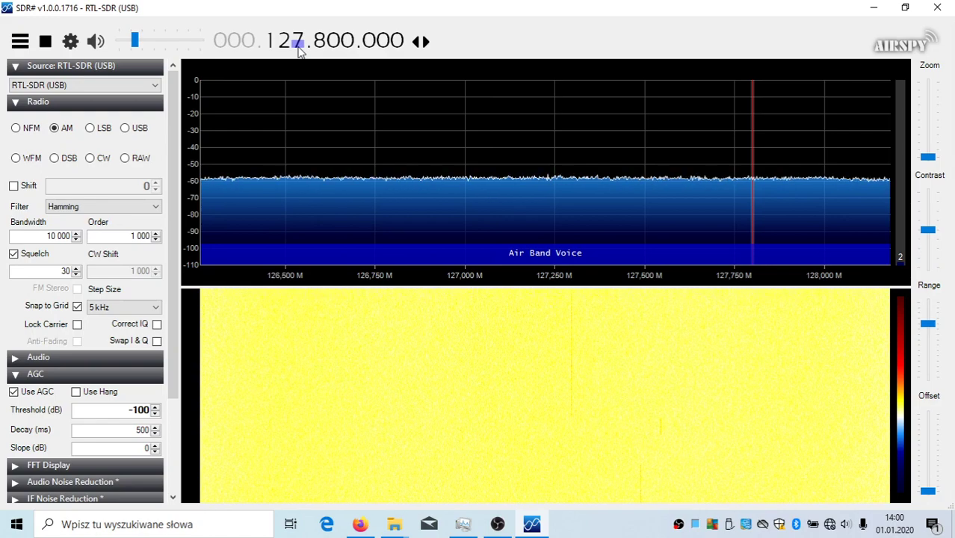
pyautogui.click(299, 47)
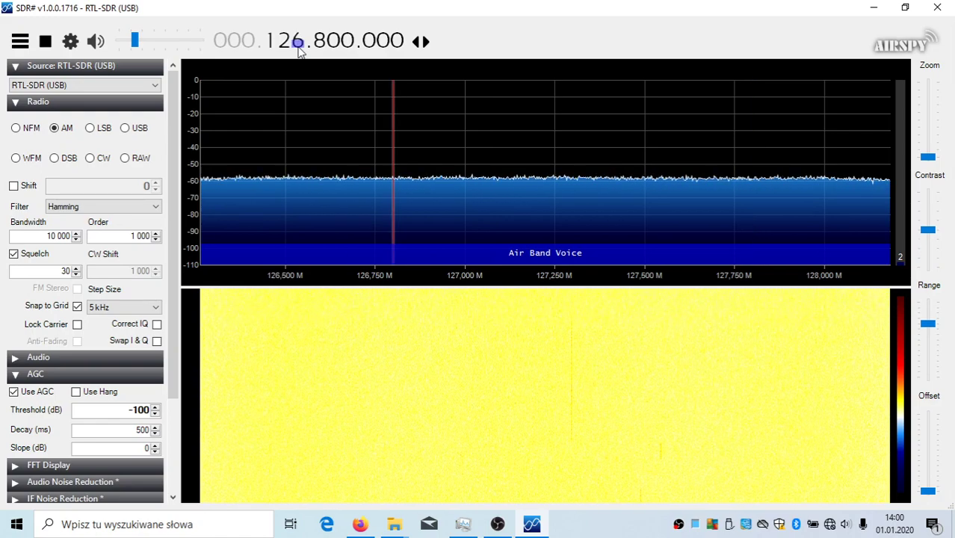
pyautogui.click(299, 47)
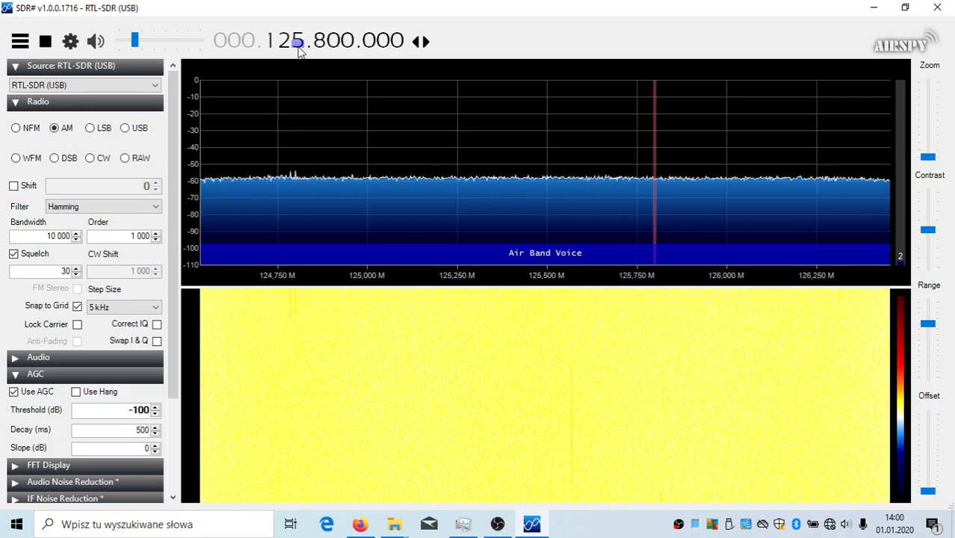
pyautogui.click(299, 47)
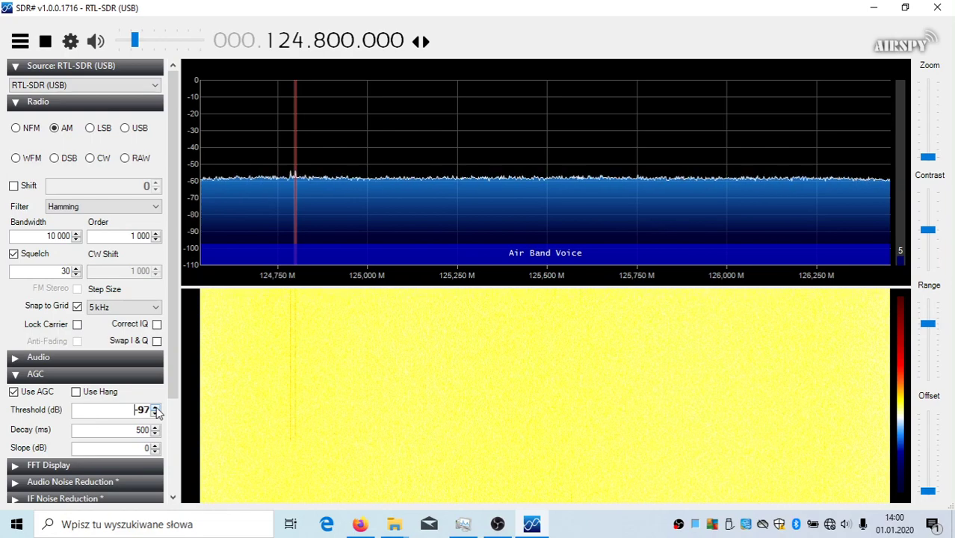
# Tune down to 120.800 MHz and move the receiver onto the signal peak at 120.000 MHz
pyautogui.click(300, 48)
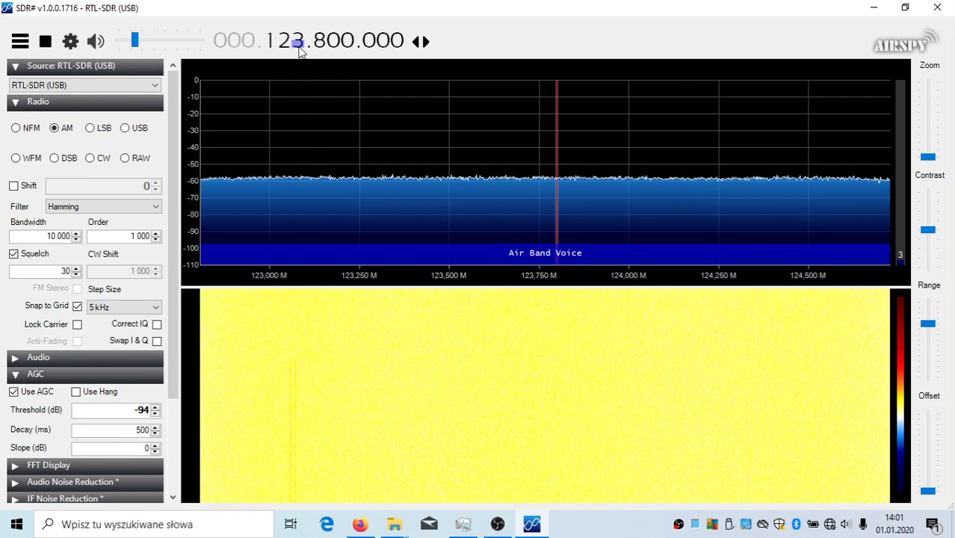
pyautogui.click(300, 48)
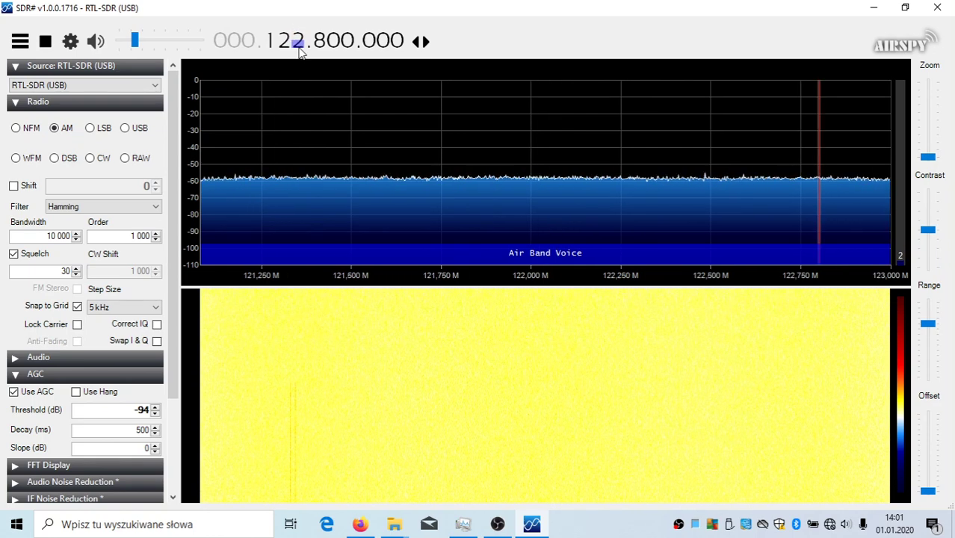
pyautogui.click(300, 49)
pyautogui.click(300, 48)
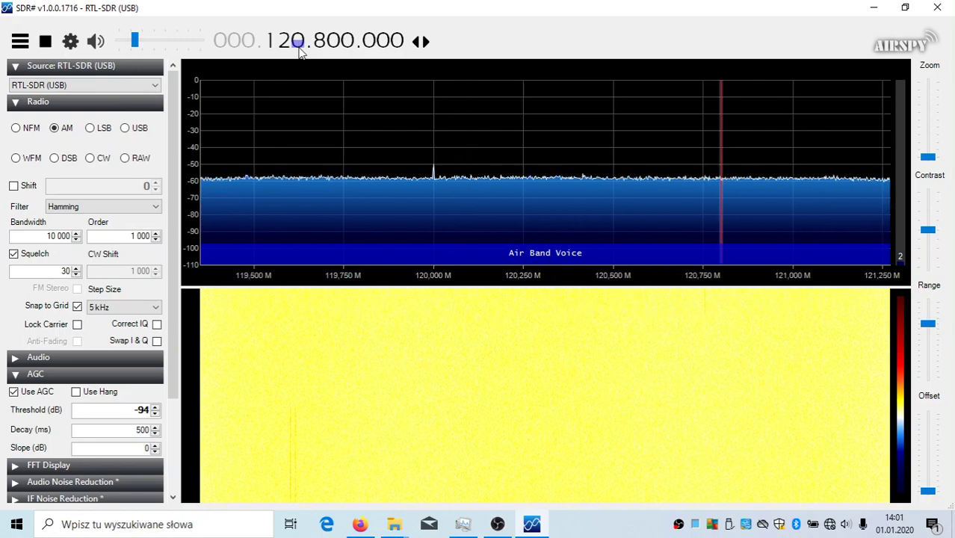
pyautogui.click(432, 198)
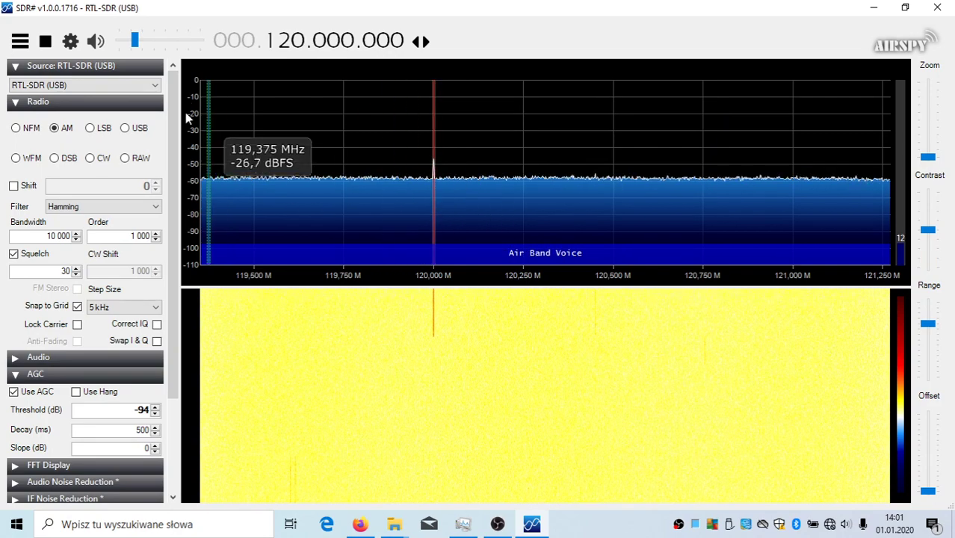
# Raise the audio volume to 58 dB to listen to the 120.000 MHz signal, and bring it back to mid-level
pyautogui.moveTo(135, 41); pyautogui.dragTo(176, 51)
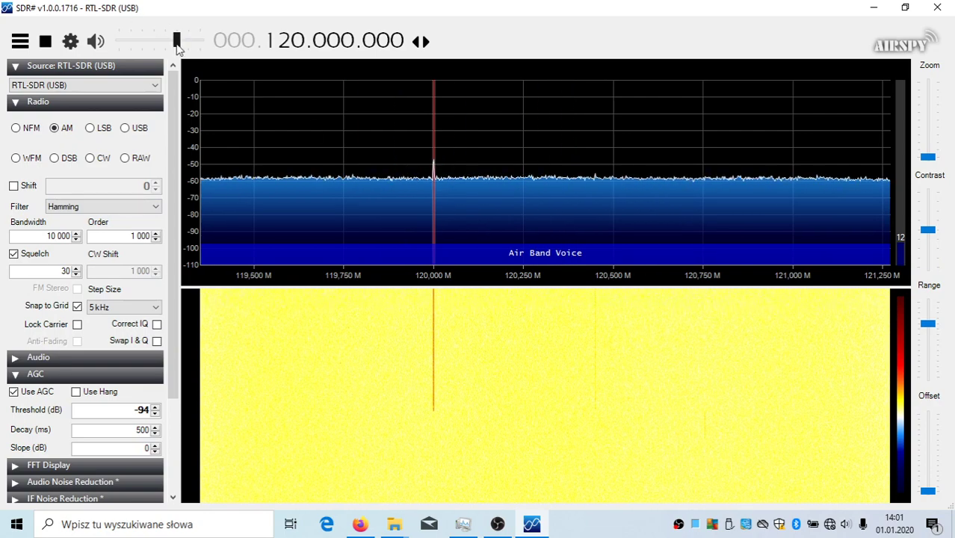
pyautogui.moveTo(178, 46); pyautogui.dragTo(195, 48)
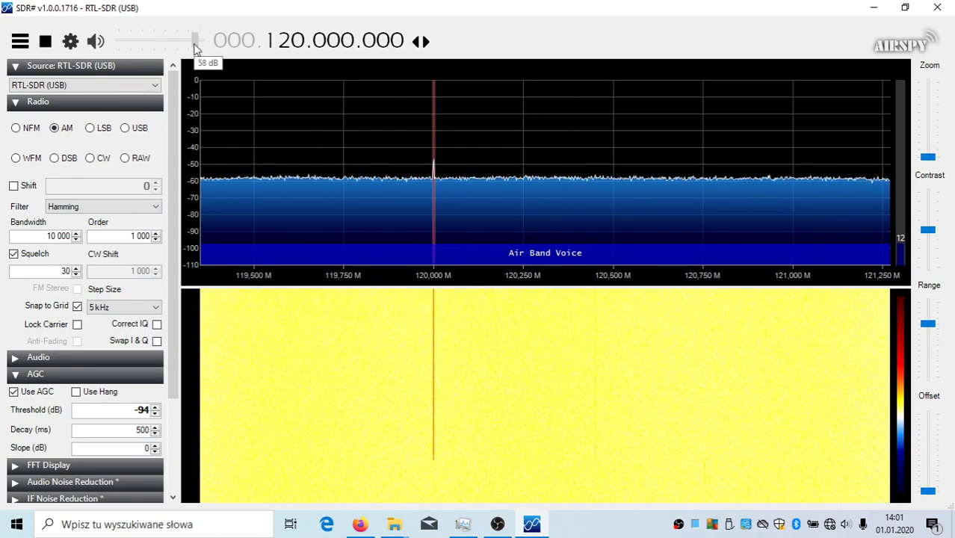
pyautogui.moveTo(194, 48); pyautogui.dragTo(160, 45)
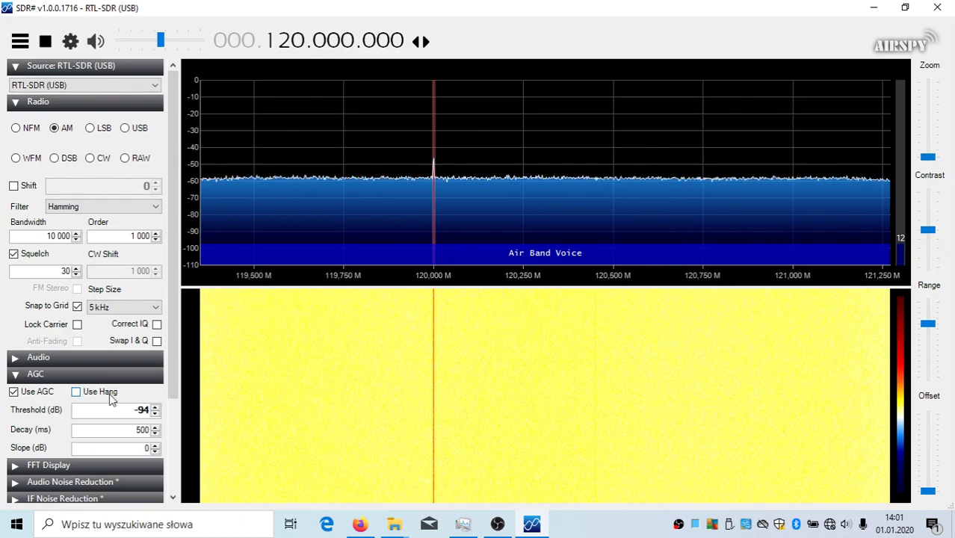
# Set the AGC threshold to -110 dB, and switch AGC off and on again to compare the effect
pyautogui.click(156, 413)
pyautogui.click(156, 413)
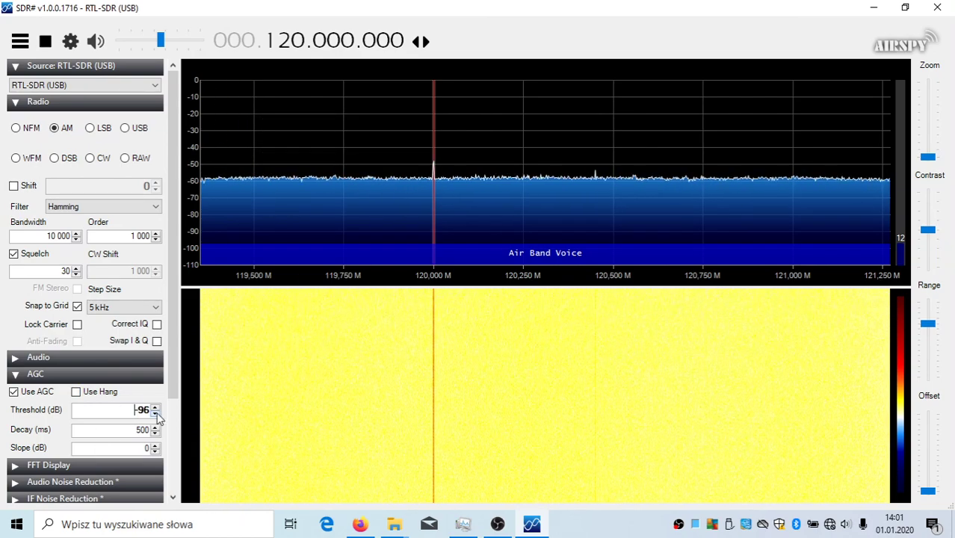
pyautogui.click(155, 413)
pyautogui.click(155, 413)
pyautogui.click(155, 413)
pyautogui.click(156, 413)
pyautogui.click(155, 413)
pyautogui.click(156, 414)
pyautogui.click(155, 414)
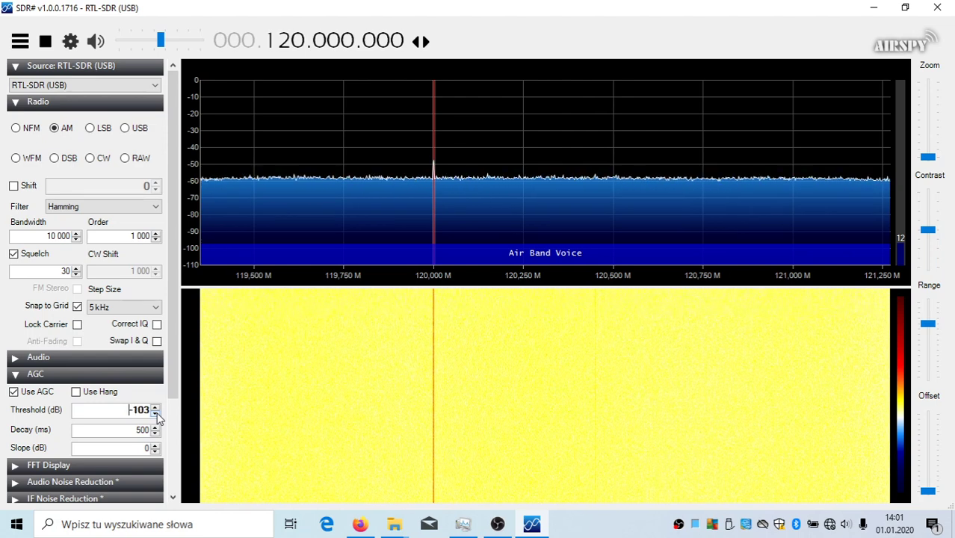
pyautogui.click(156, 413)
pyautogui.click(156, 413)
pyautogui.click(156, 413)
pyautogui.click(156, 413)
pyautogui.click(156, 413)
pyautogui.click(155, 414)
pyautogui.click(155, 413)
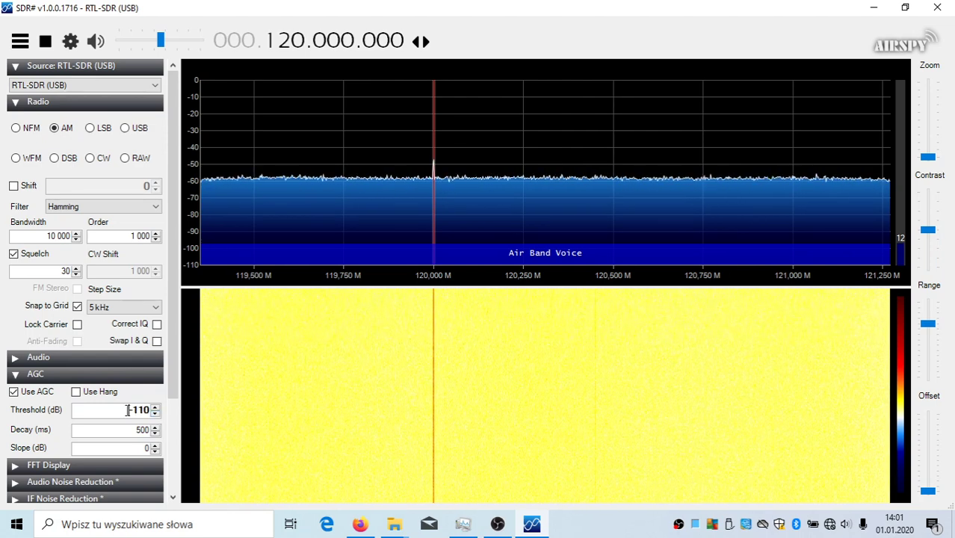
pyautogui.click(13, 392)
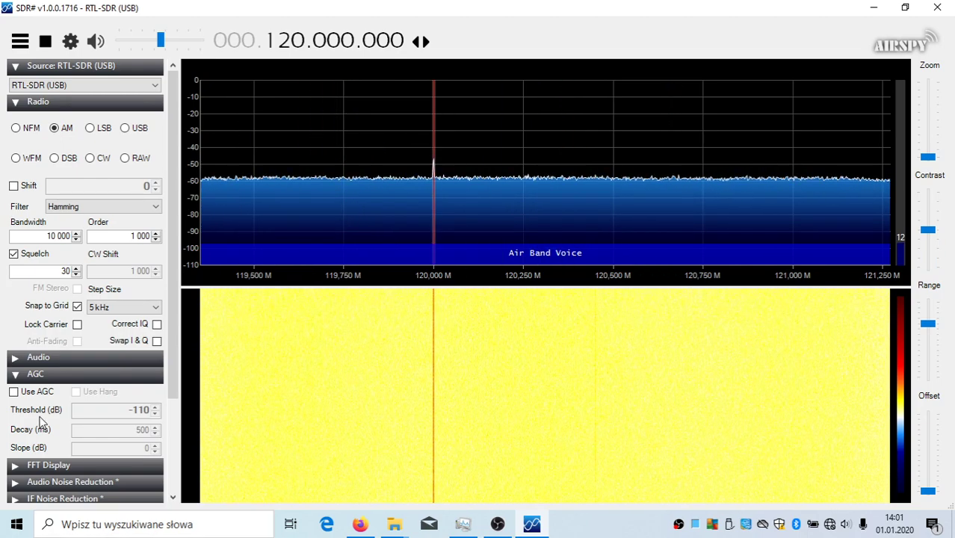
pyautogui.click(14, 392)
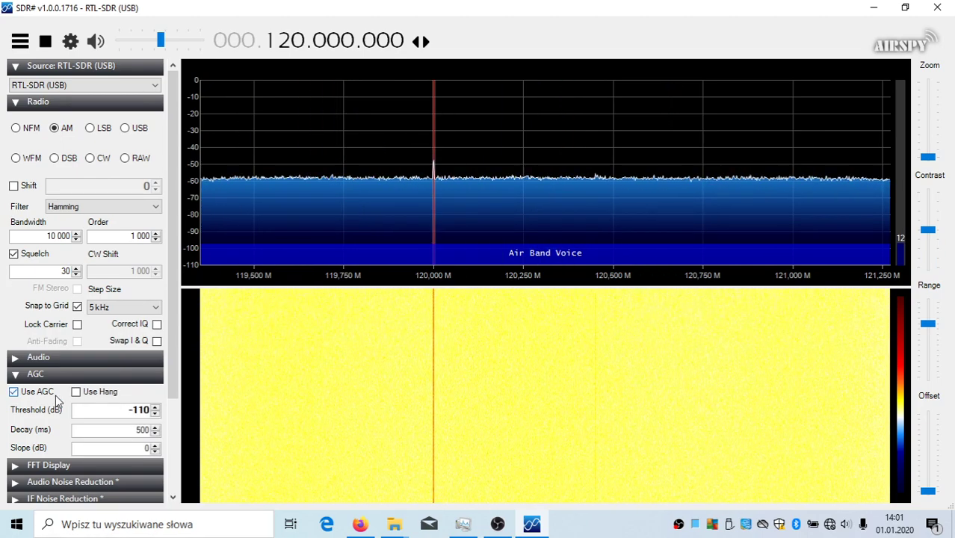
# Lower the AGC threshold to its limit of -160 dB
pyautogui.doubleClick(141, 410)
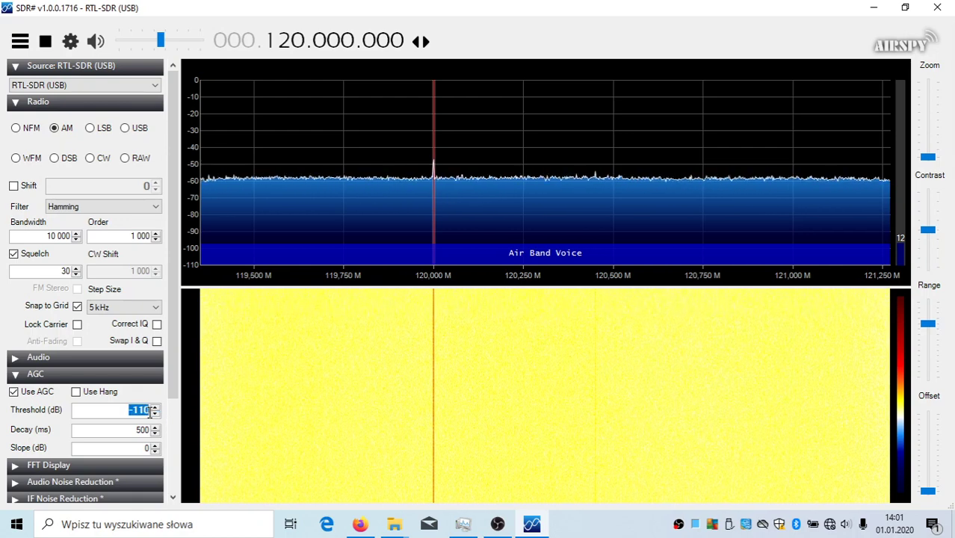
pyautogui.write('-20')
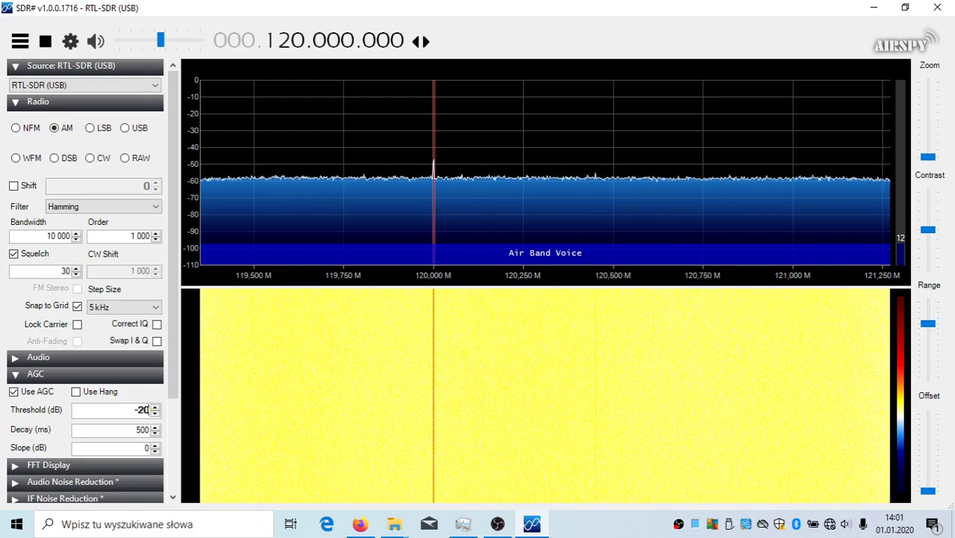
pyautogui.write('0')
pyautogui.press('Return')
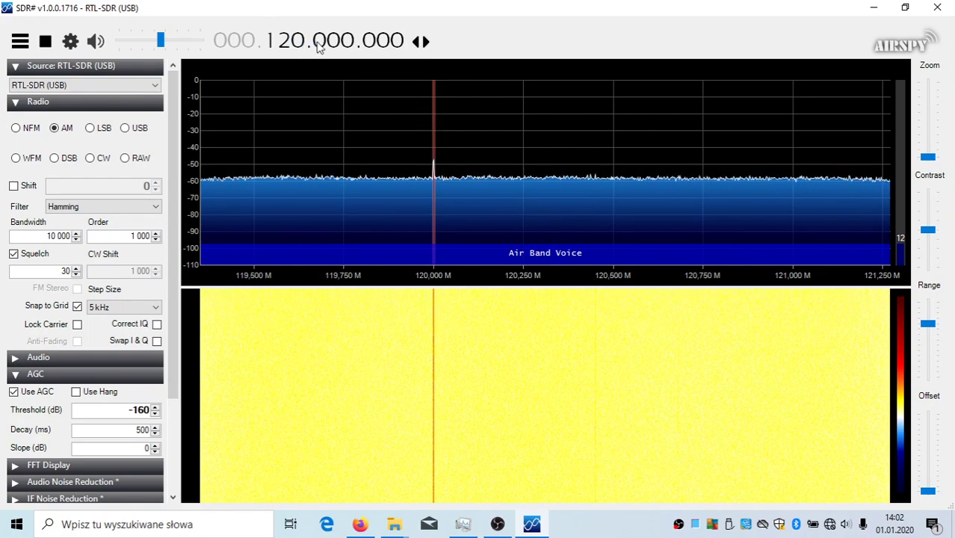
# Tune up to 120.700 MHz in 100 kHz steps, and drop the frequency by whole megahertz to 118.700 MHz
pyautogui.scroll(3, 320, 43)
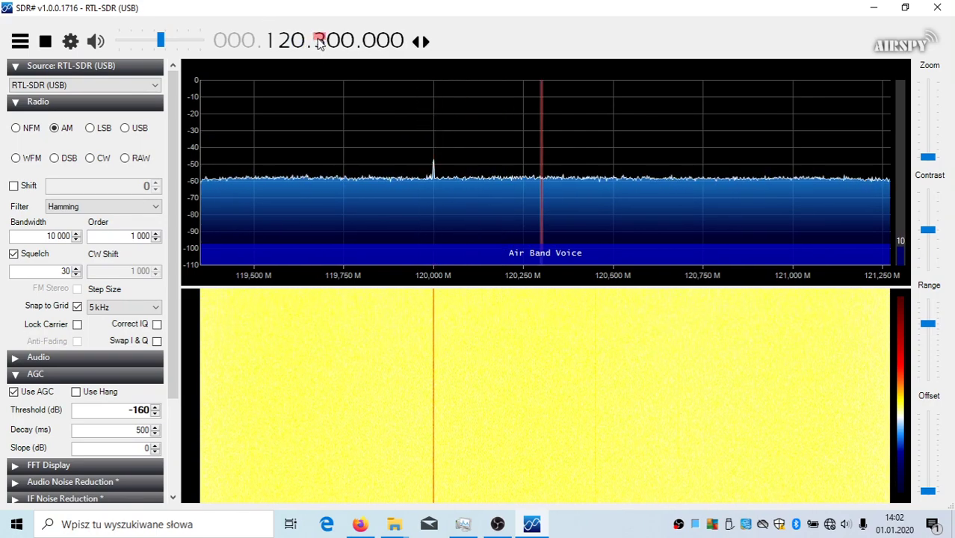
pyautogui.scroll(4, 320, 43)
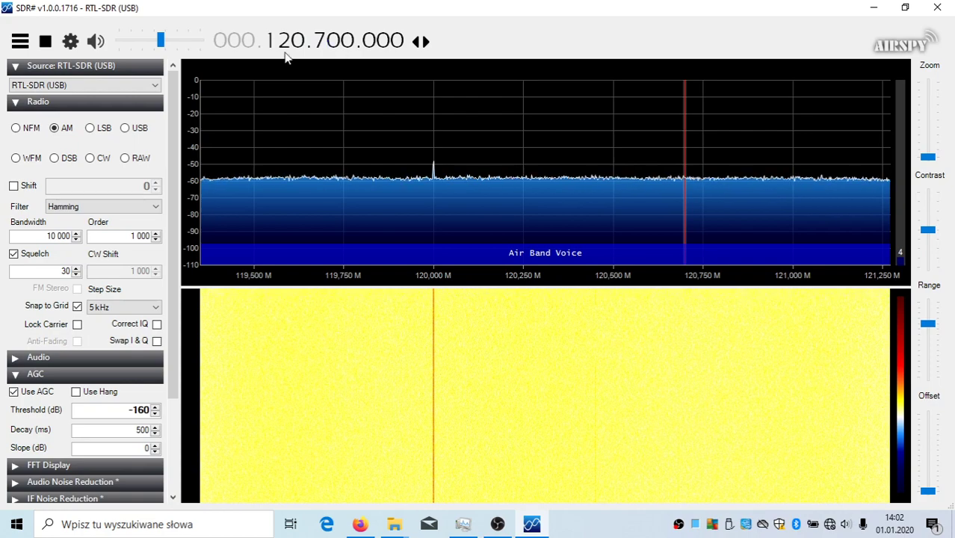
pyautogui.scroll(-1, 299, 47)
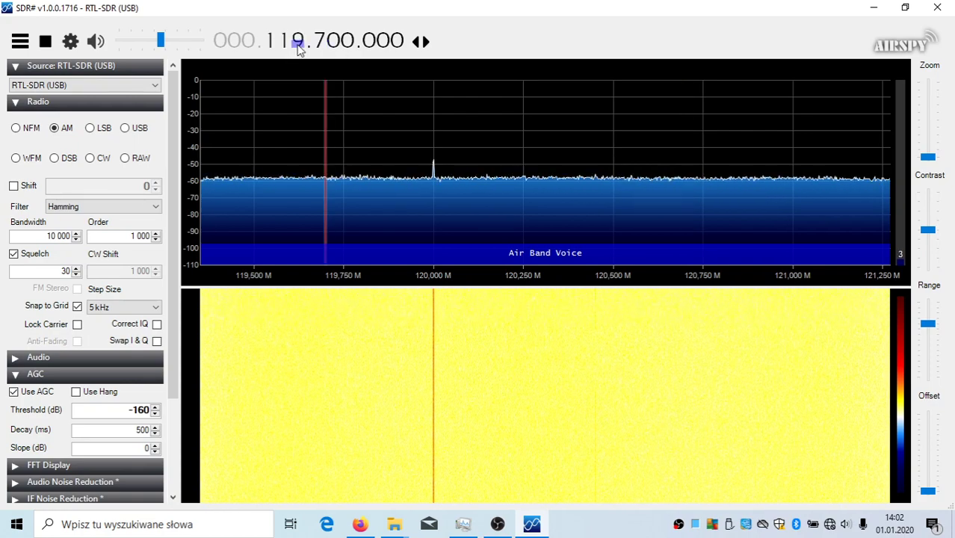
pyautogui.scroll(-1, 299, 46)
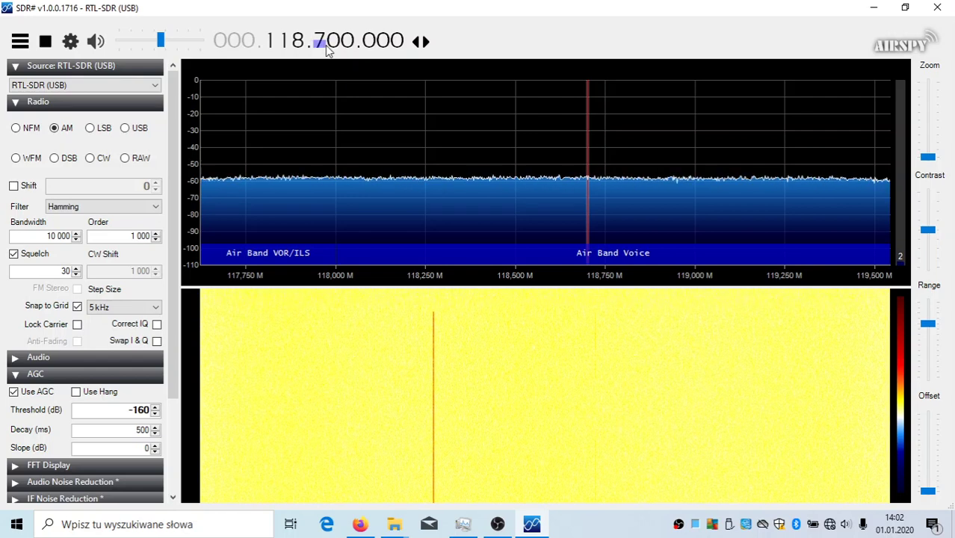
# Sweep down through the lower air band in 10 kHz steps to 118.200 MHz
pyautogui.scroll(-6, 332, 46)
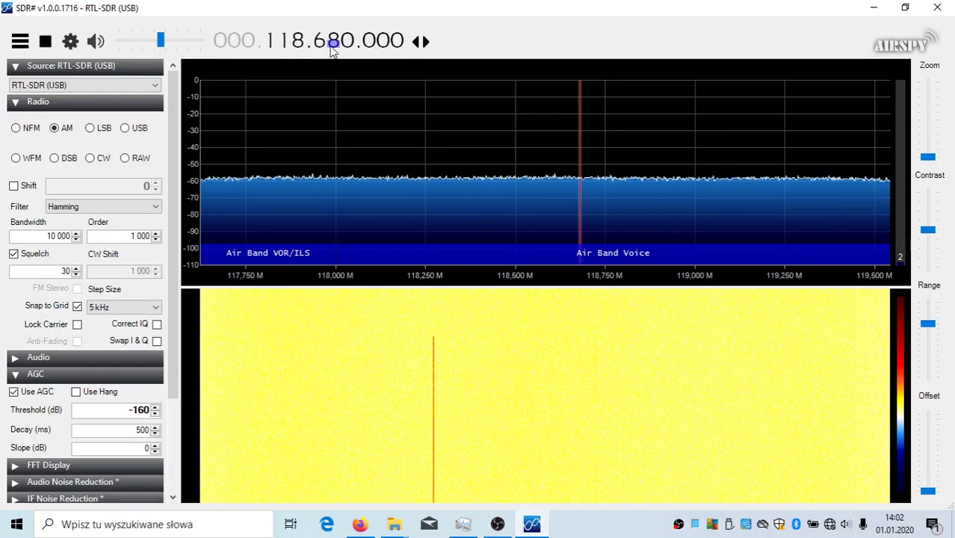
pyautogui.scroll(-13, 332, 47)
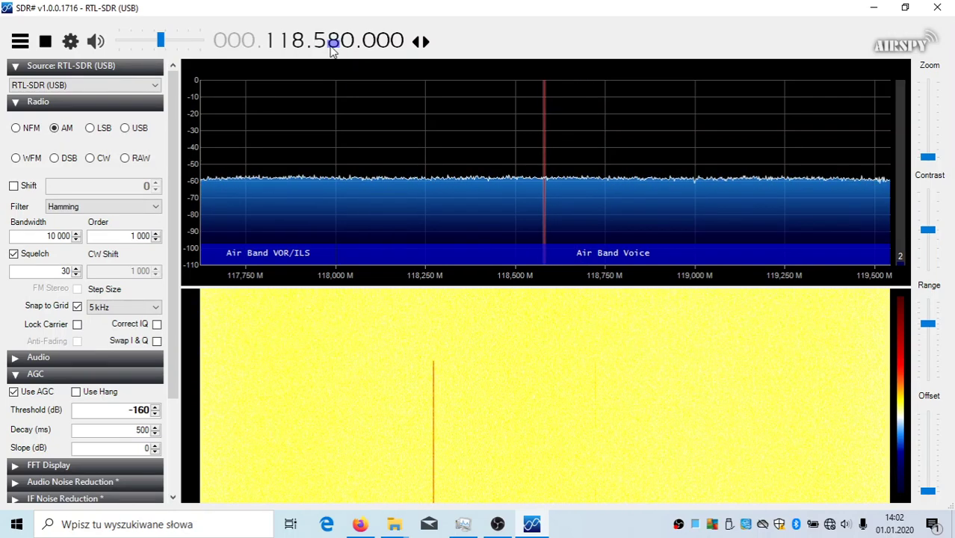
pyautogui.scroll(-11, 332, 47)
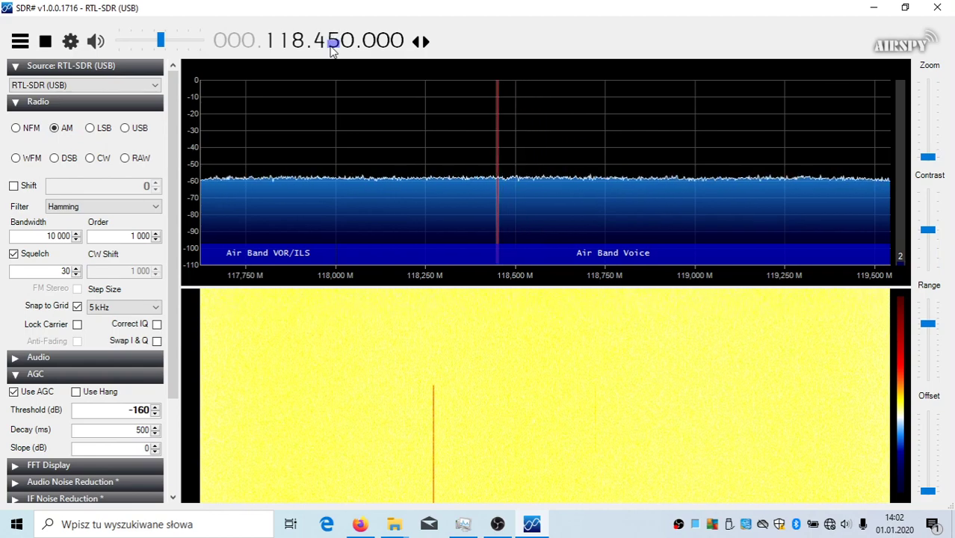
pyautogui.scroll(-10, 332, 46)
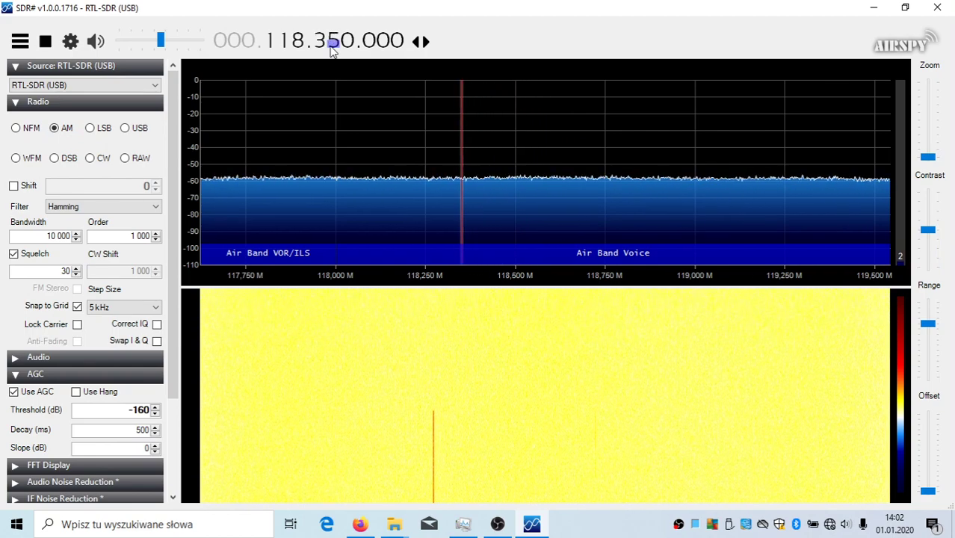
pyautogui.scroll(-8, 332, 47)
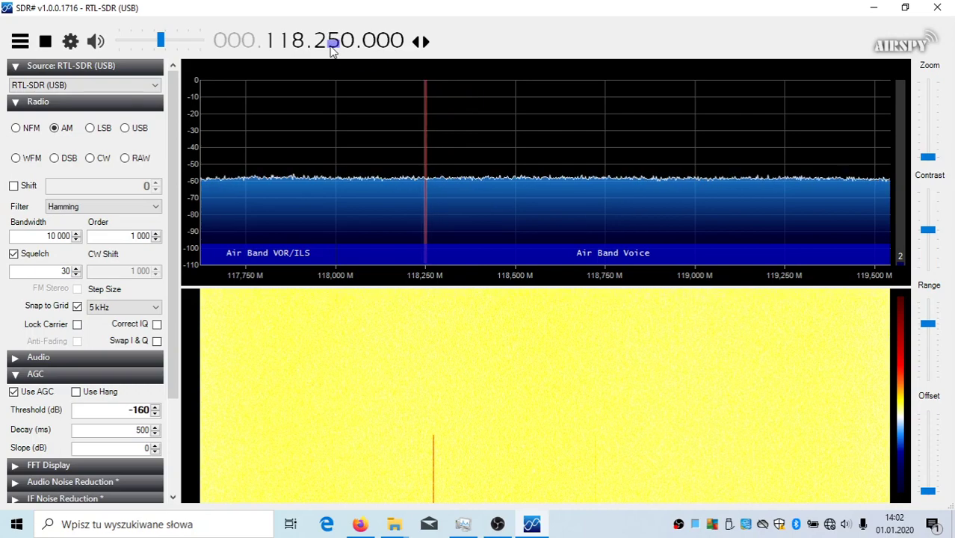
pyautogui.scroll(-2, 332, 47)
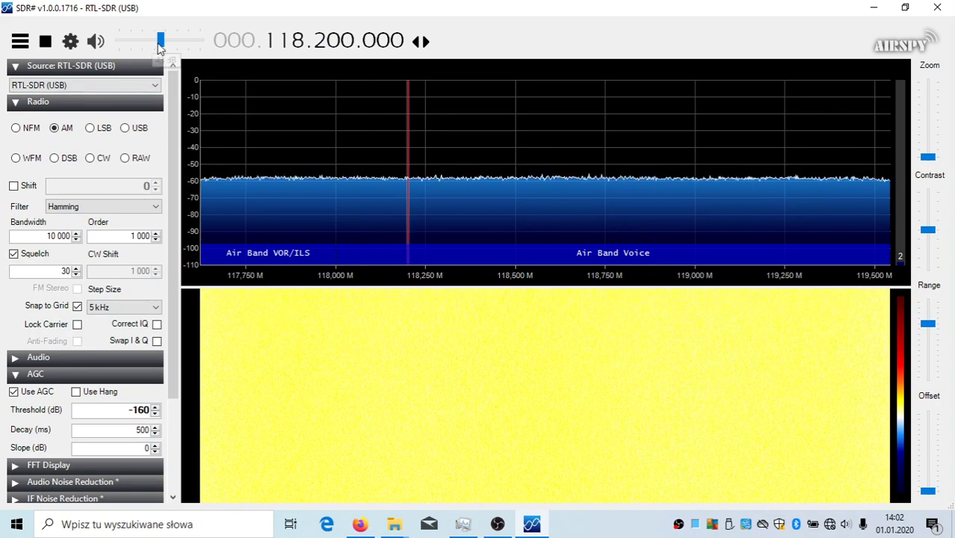
# Raise the audio volume to 46 dB and 52 dB to listen on 118.200 MHz, and reduce it to 42 dB
pyautogui.moveTo(160, 41)
pyautogui.mouseDown()
pyautogui.moveTo(187, 43)
pyautogui.moveTo(168, 43)
pyautogui.mouseUp()
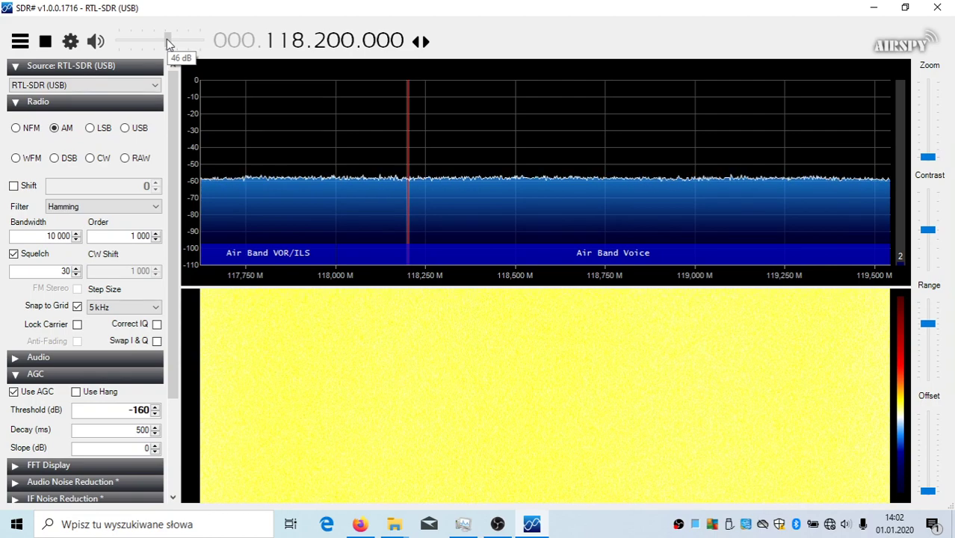
pyautogui.moveTo(168, 43); pyautogui.dragTo(184, 46)
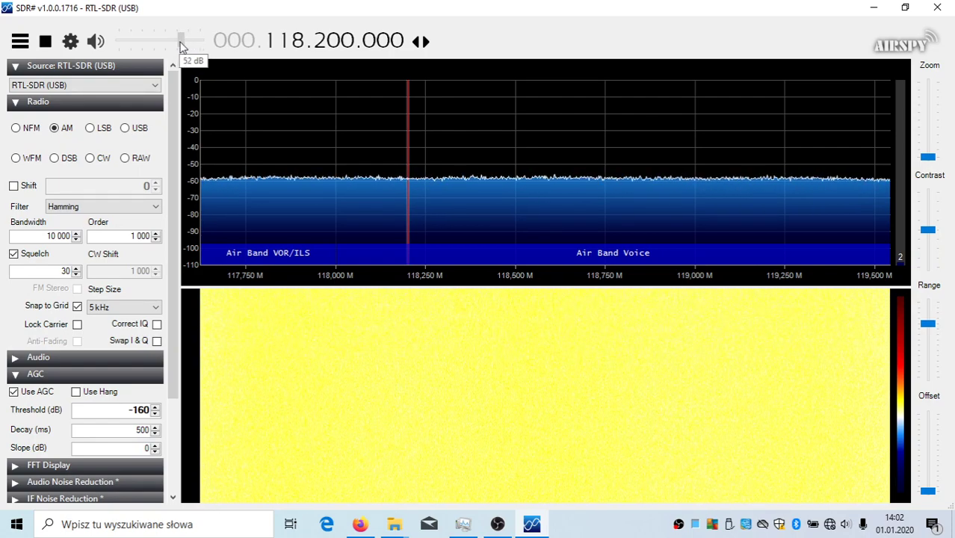
pyautogui.moveTo(180, 42); pyautogui.dragTo(157, 36)
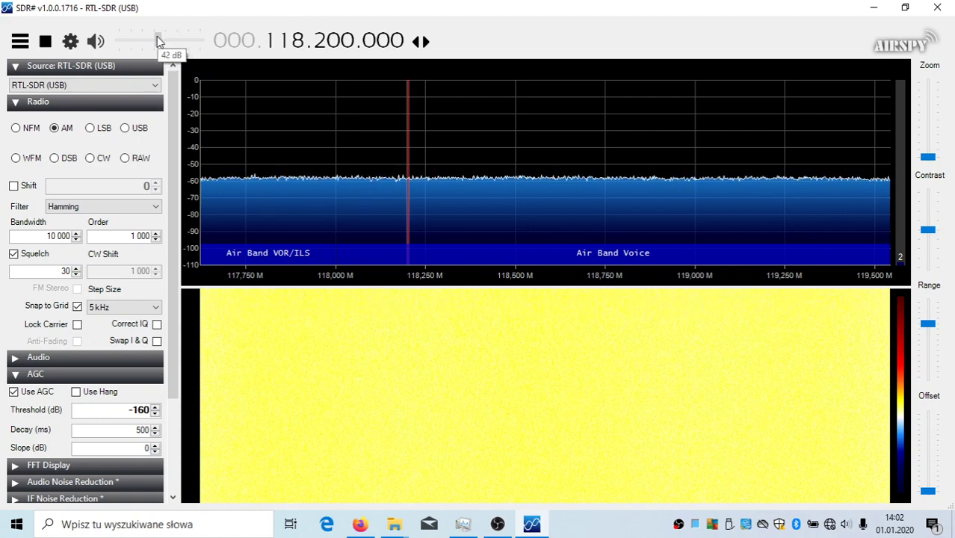
# Stop the receiver and close SDR#
pyautogui.click(49, 46)
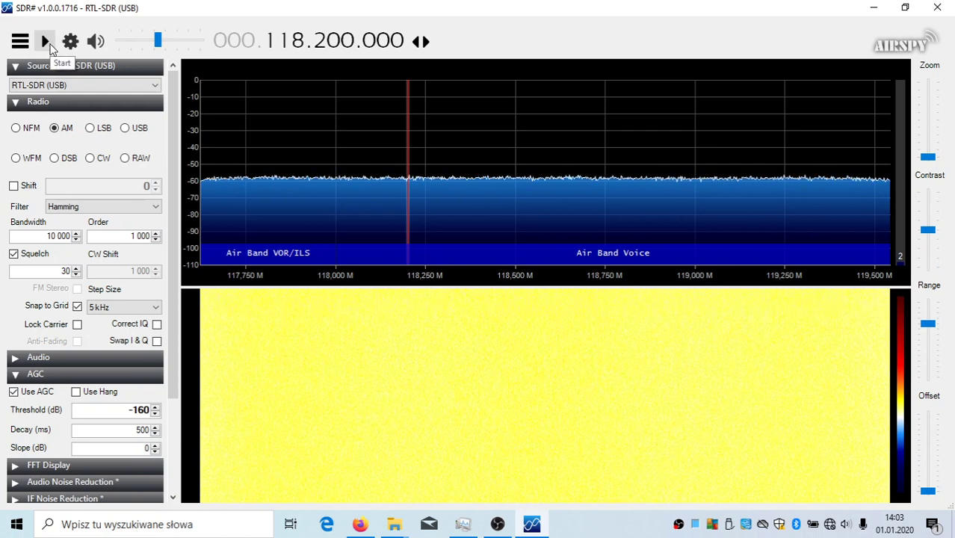
pyautogui.click(938, 9)
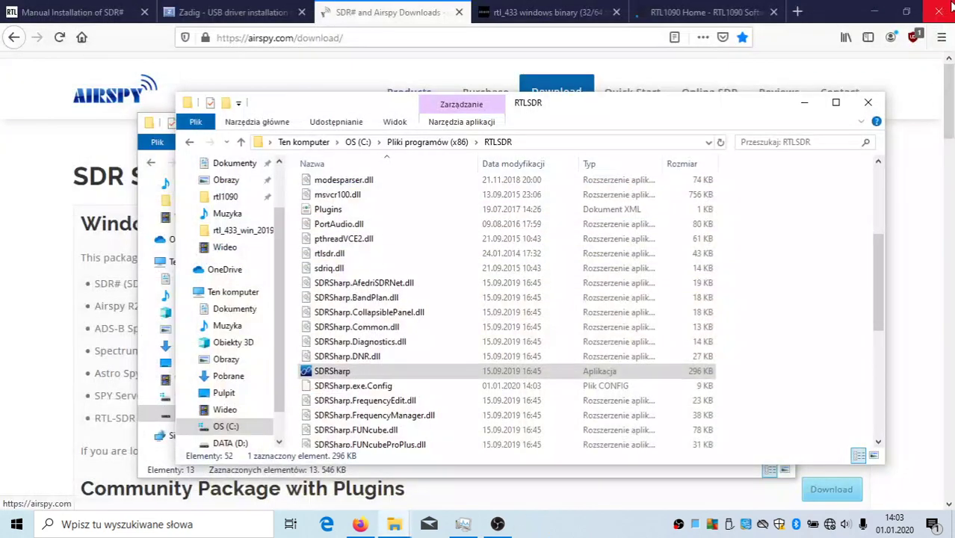
# Switch to Firefox, open the already loaded RTL1090 page at its software downloads, and select the site address
pyautogui.click(11, 221)
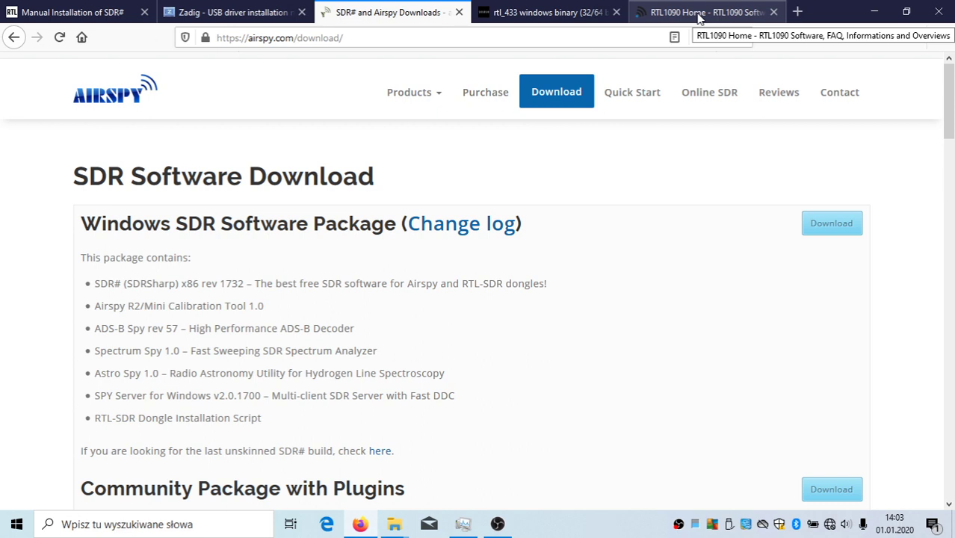
pyautogui.click(698, 13)
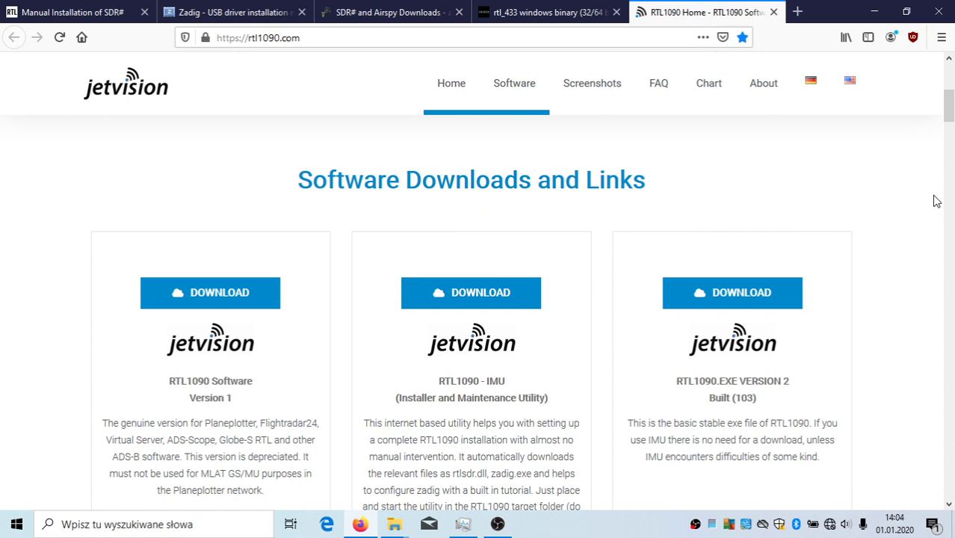
pyautogui.click(353, 40)
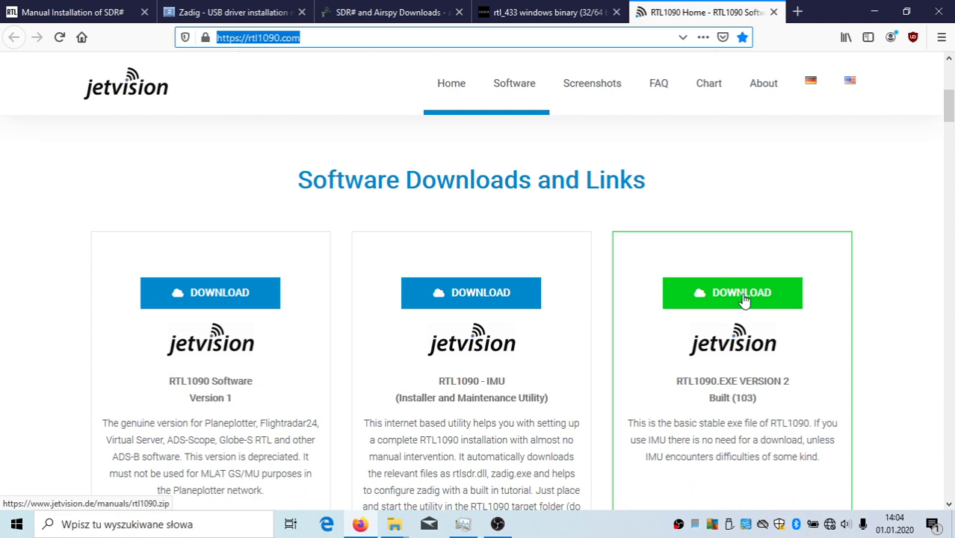
# Open the rtl1090 folder inside the documents RTLSDR folder in File Explorer and check libusb-1.0.dll and rtlsdr.dll
pyautogui.click(395, 526)
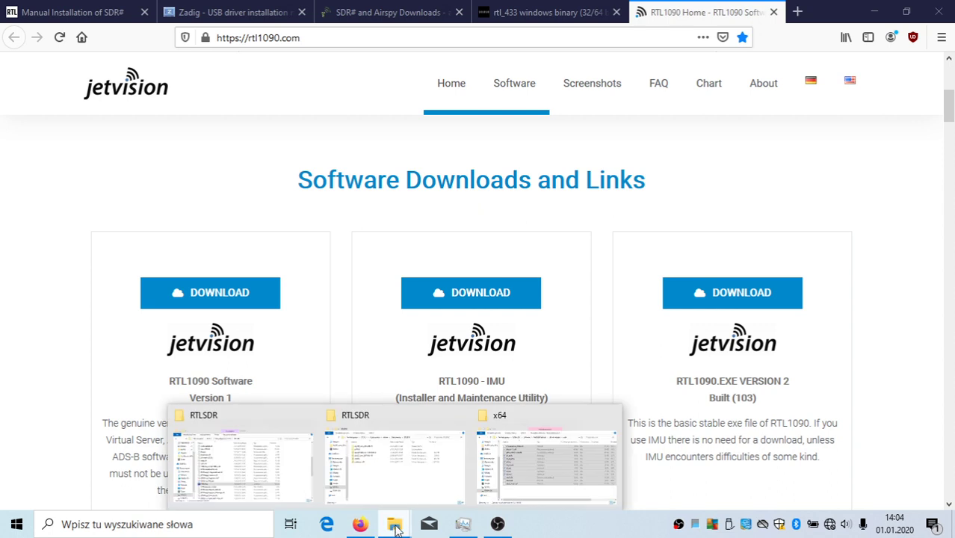
pyautogui.click(384, 480)
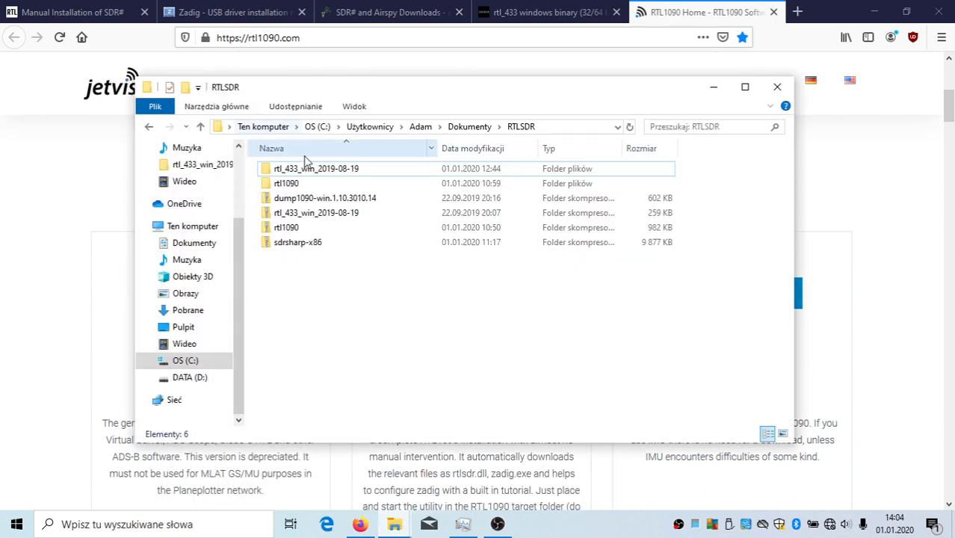
pyautogui.doubleClick(278, 184)
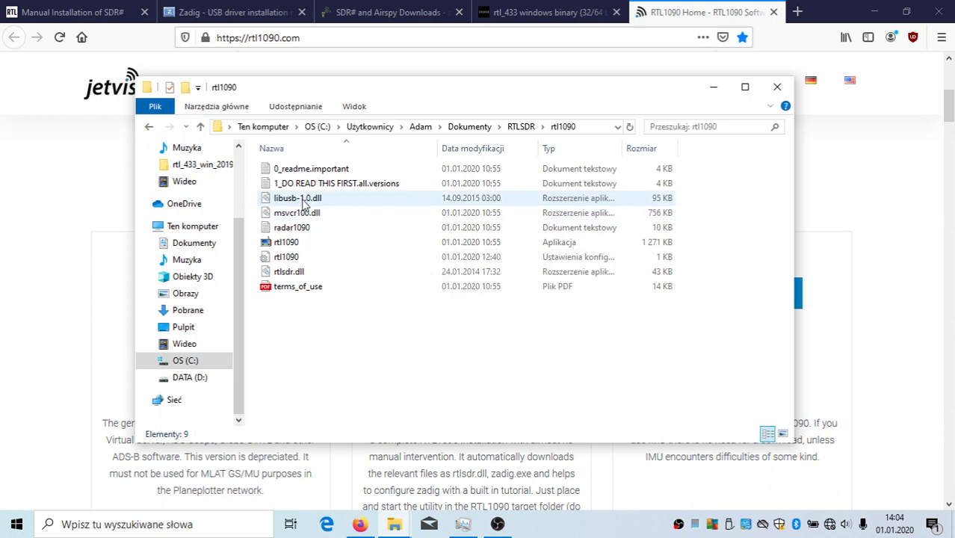
pyautogui.moveTo(303, 205)
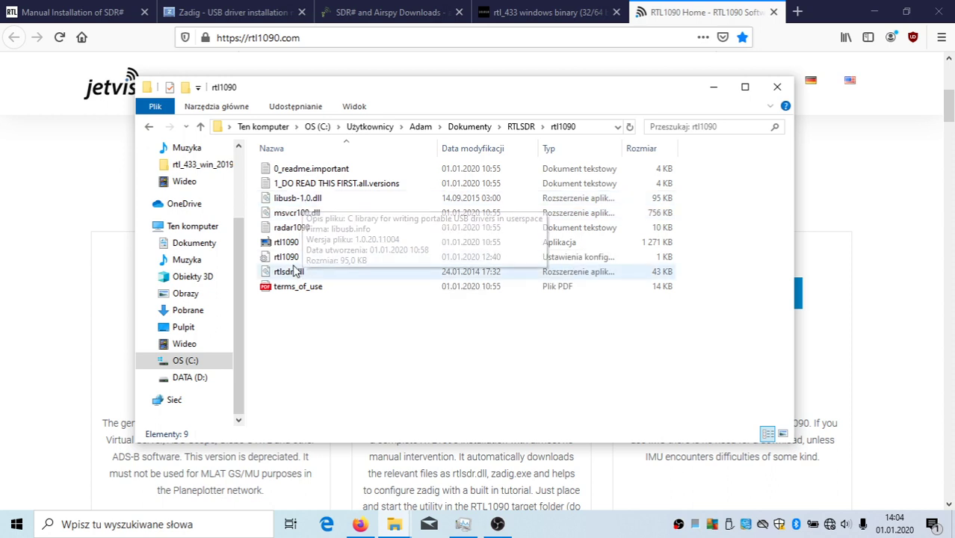
pyautogui.moveTo(297, 277)
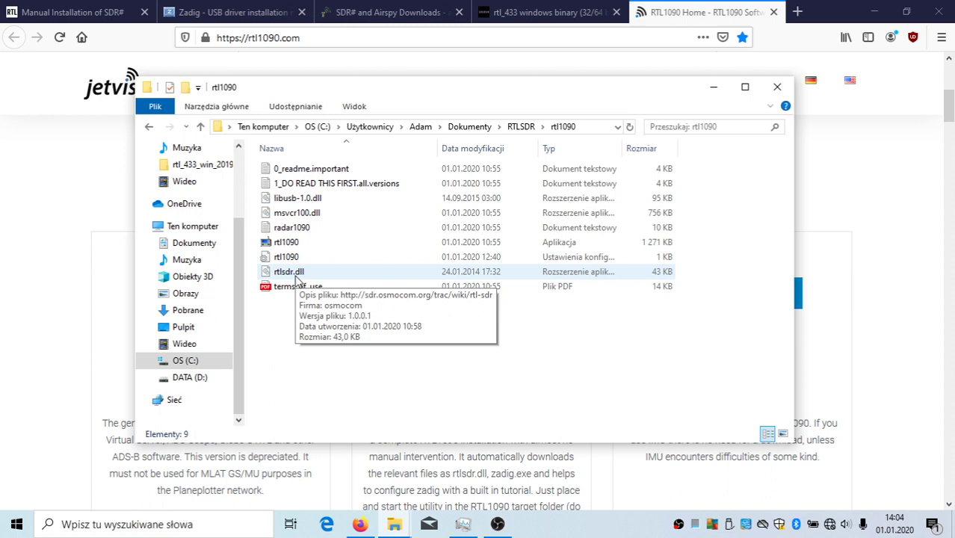
# Look at the driver files in the x64 release folder, and move its window aside to return to the rtl1090 folder
pyautogui.moveTo(394, 524)
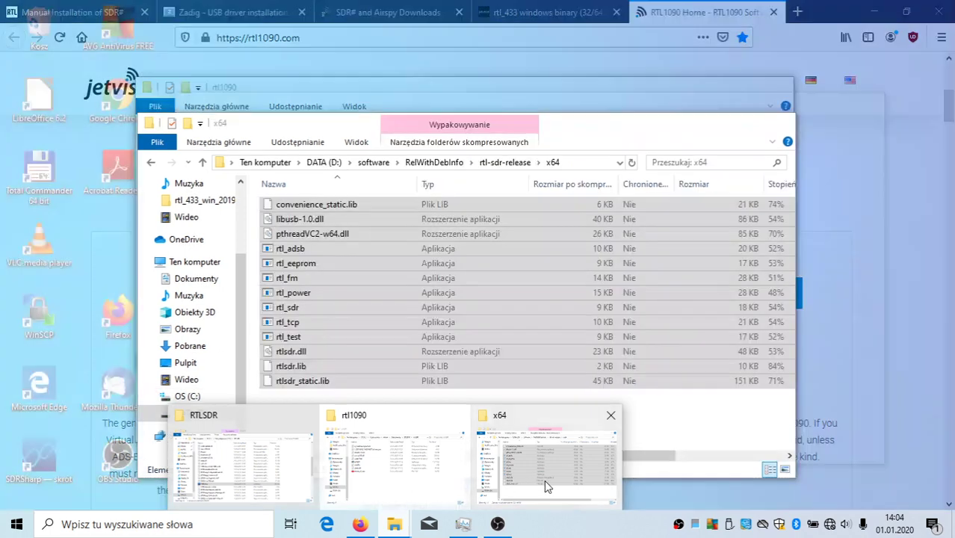
pyautogui.click(540, 482)
pyautogui.click(363, 431)
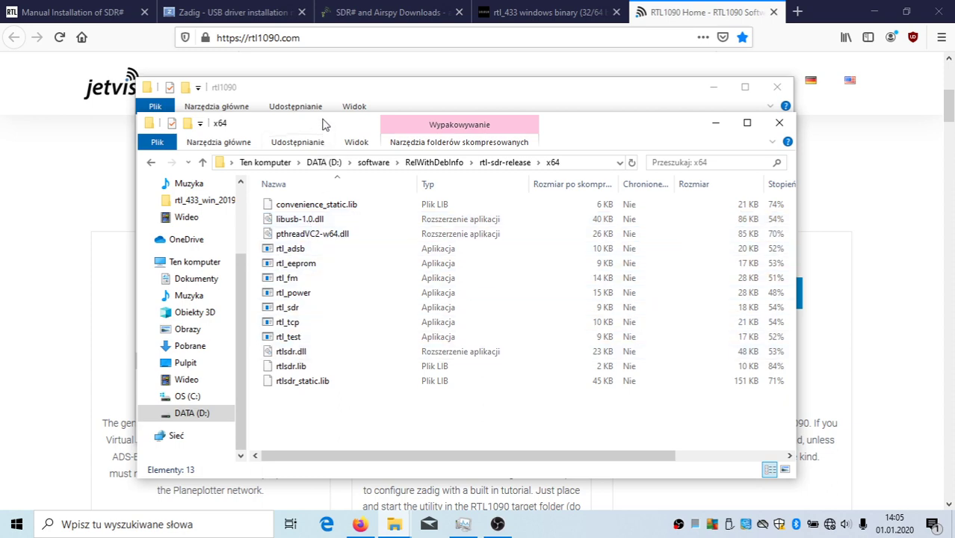
pyautogui.moveTo(322, 123); pyautogui.dragTo(415, 151)
pyautogui.click(411, 97)
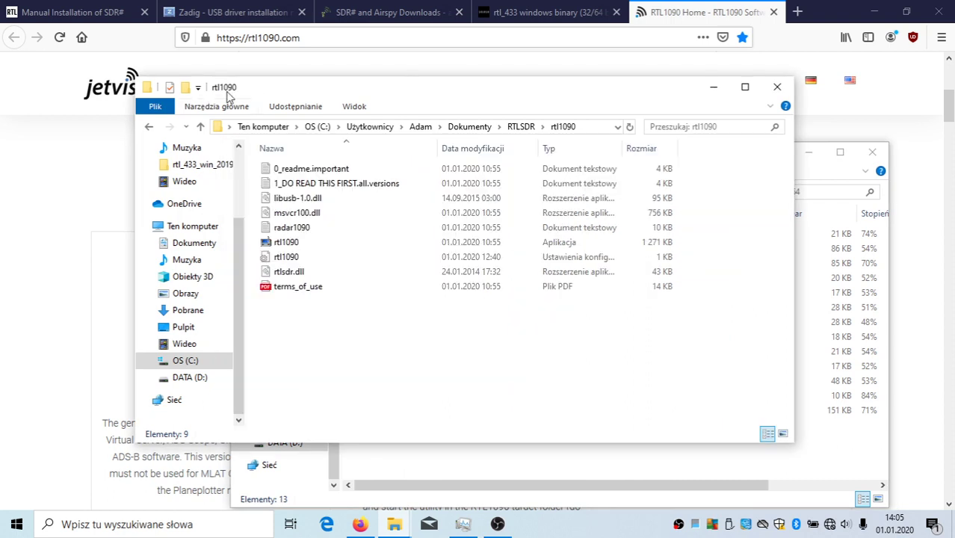
# Run the rtl1090 application as administrator and allow it to make changes
pyautogui.rightClick(287, 247)
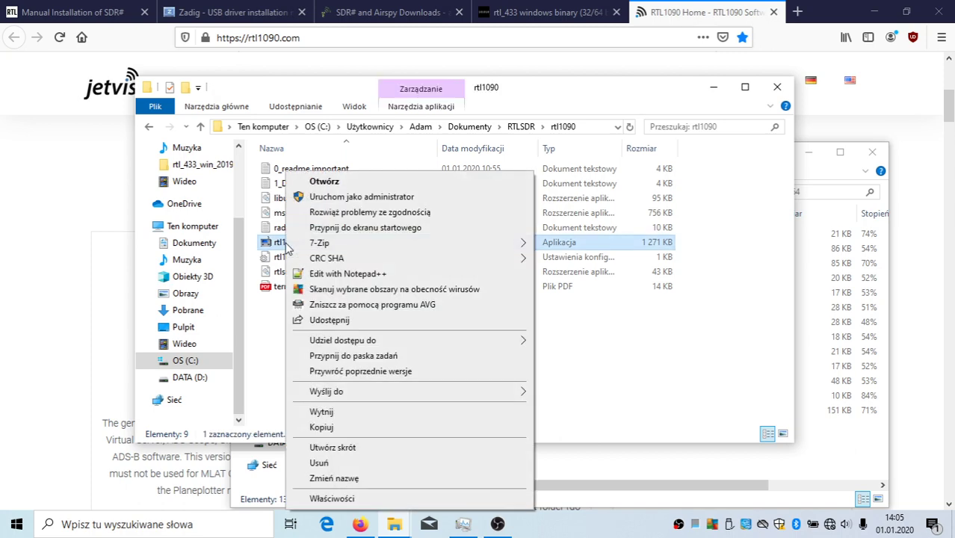
pyautogui.click(381, 198)
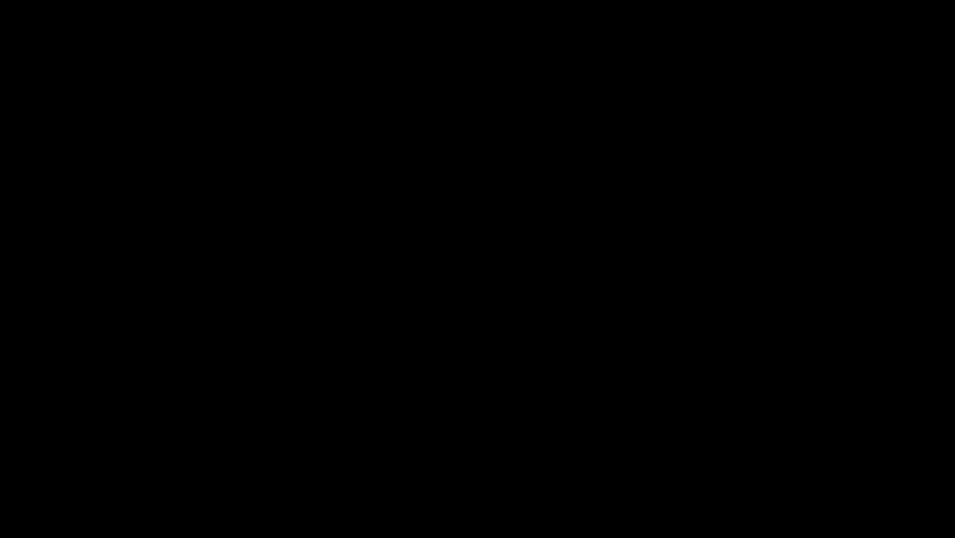
pyautogui.click(423, 362)
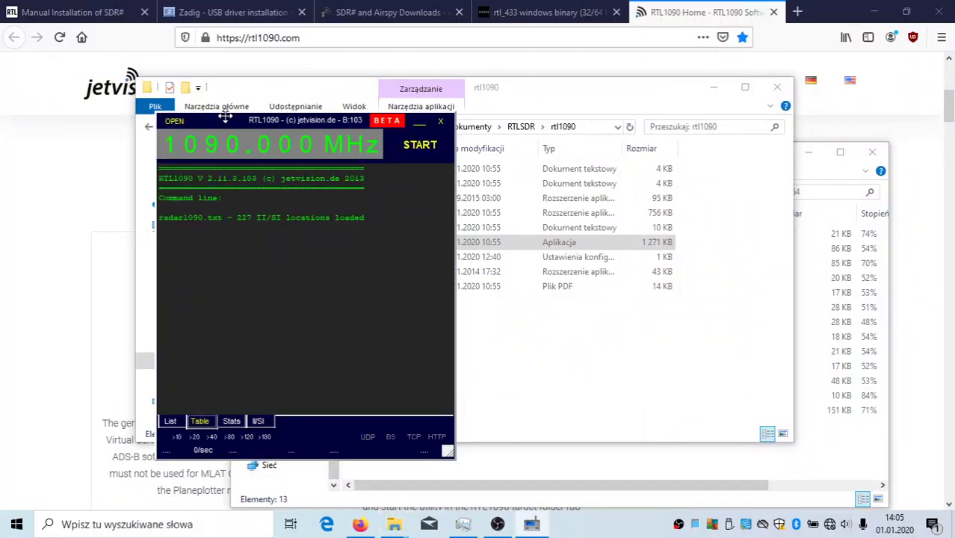
# Start reception on 1090.000 MHz in RTL1090 and switch from the Table view to the List view
pyautogui.moveTo(215, 121); pyautogui.dragTo(323, 147)
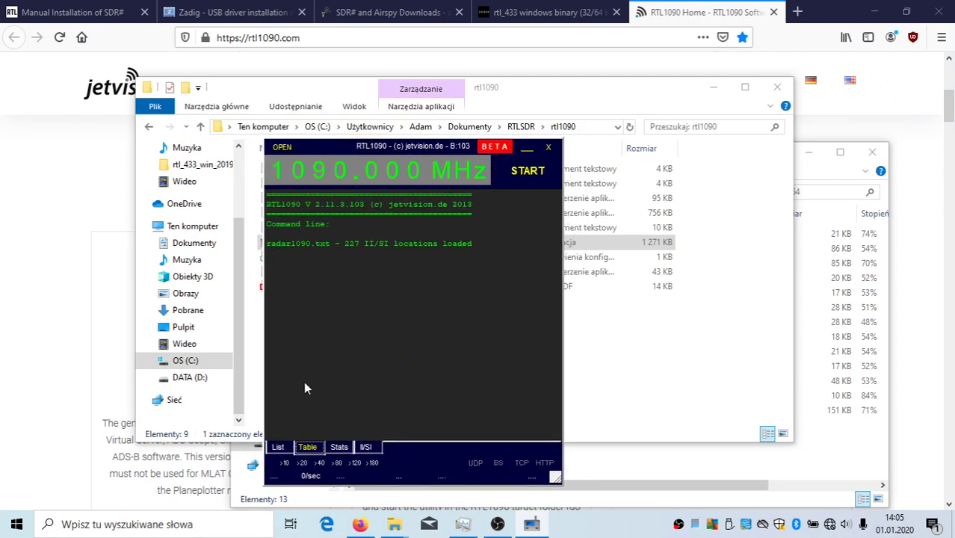
pyautogui.click(528, 172)
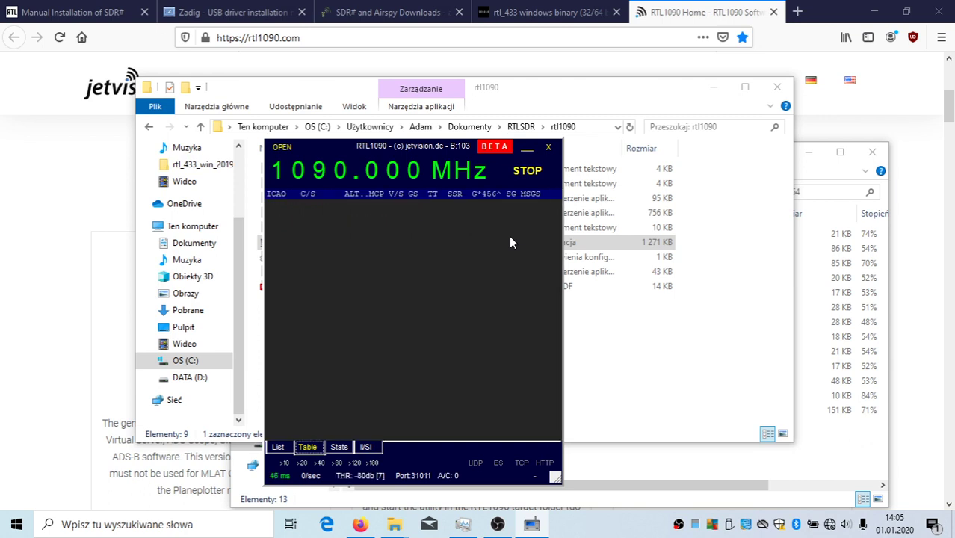
pyautogui.click(269, 448)
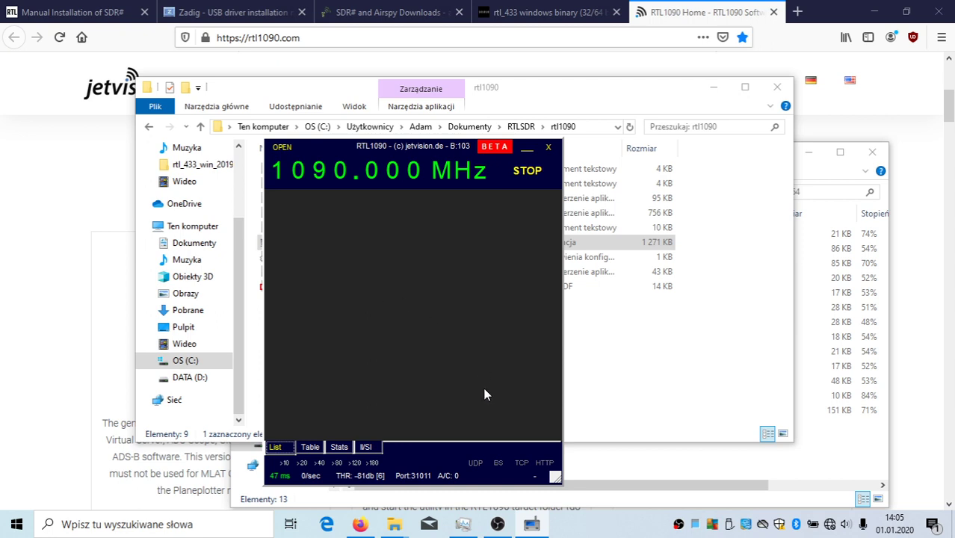
# Compare the raw received messages in RTL1090's List view with the decoded aircraft data in the Table view
pyautogui.click(311, 448)
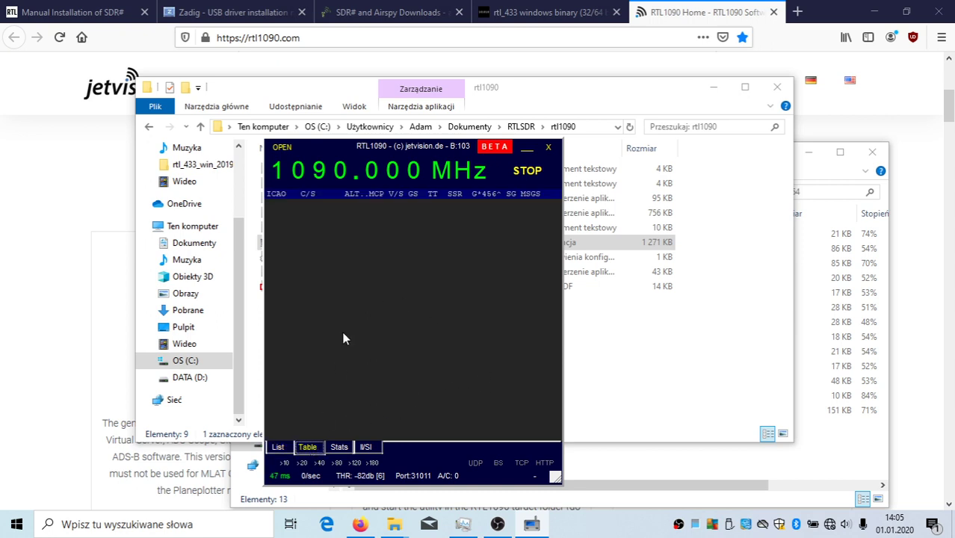
pyautogui.click(277, 447)
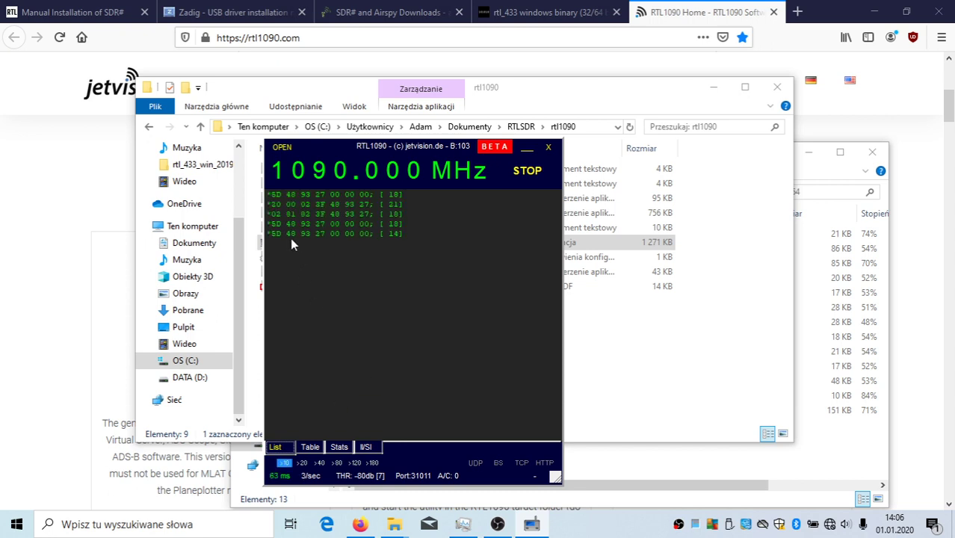
pyautogui.click(311, 446)
pyautogui.click(278, 446)
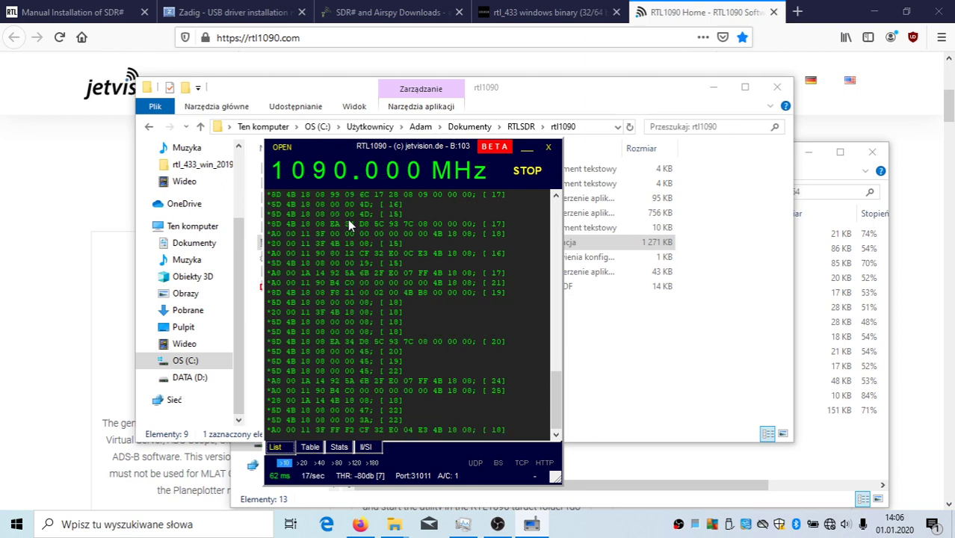
pyautogui.click(313, 447)
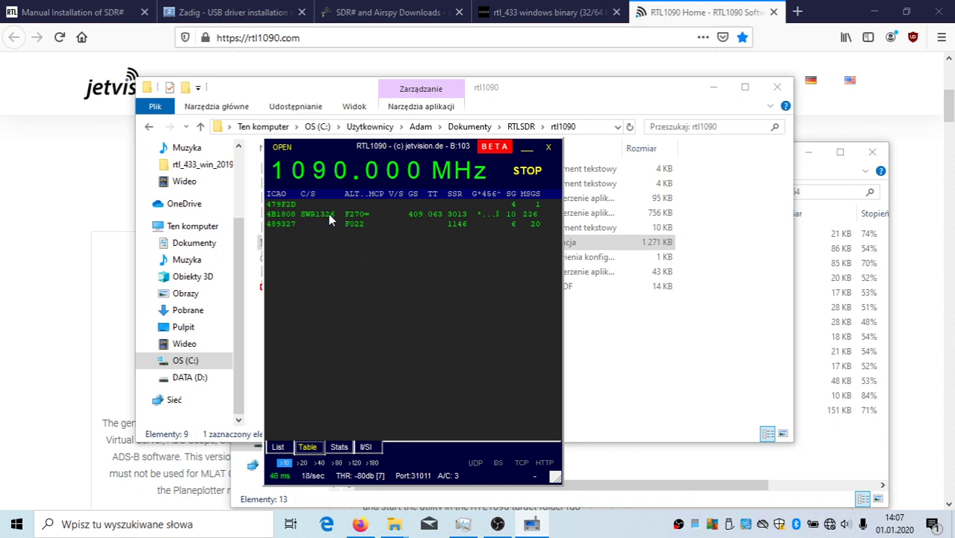
pyautogui.click(278, 448)
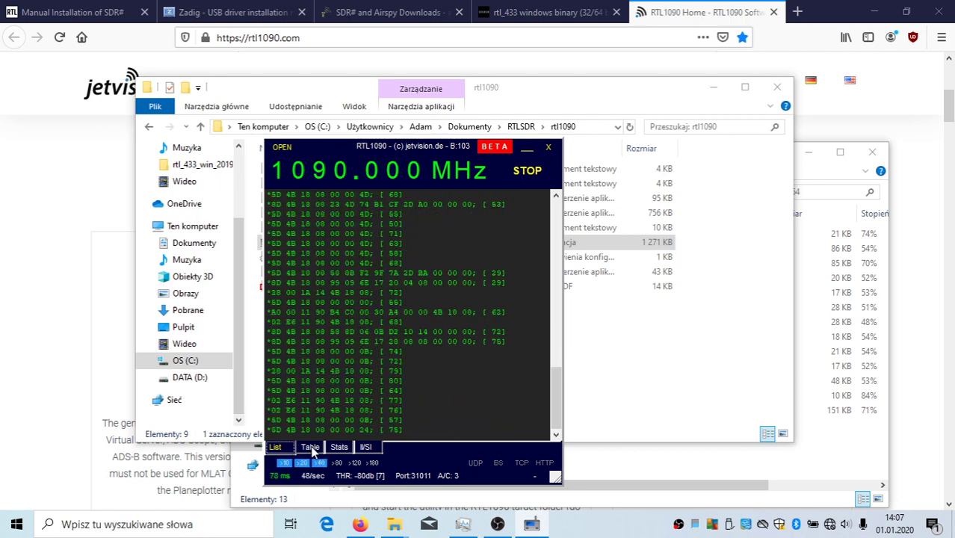
pyautogui.click(310, 446)
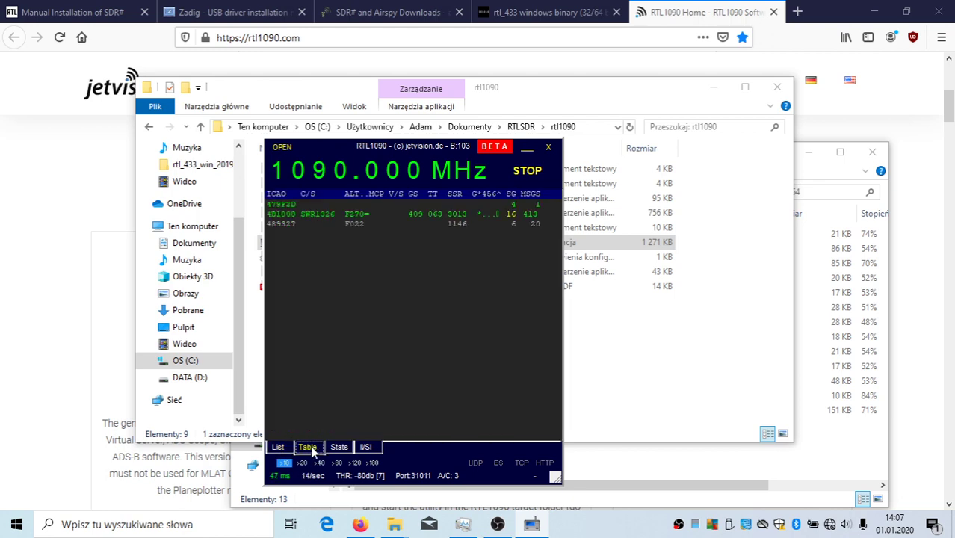
# Inspect the SWR1326 and 489327 aircraft rows in the Table view, and check the List and Stats views
pyautogui.click(305, 214)
pyautogui.click(307, 461)
pyautogui.click(318, 223)
pyautogui.click(318, 223)
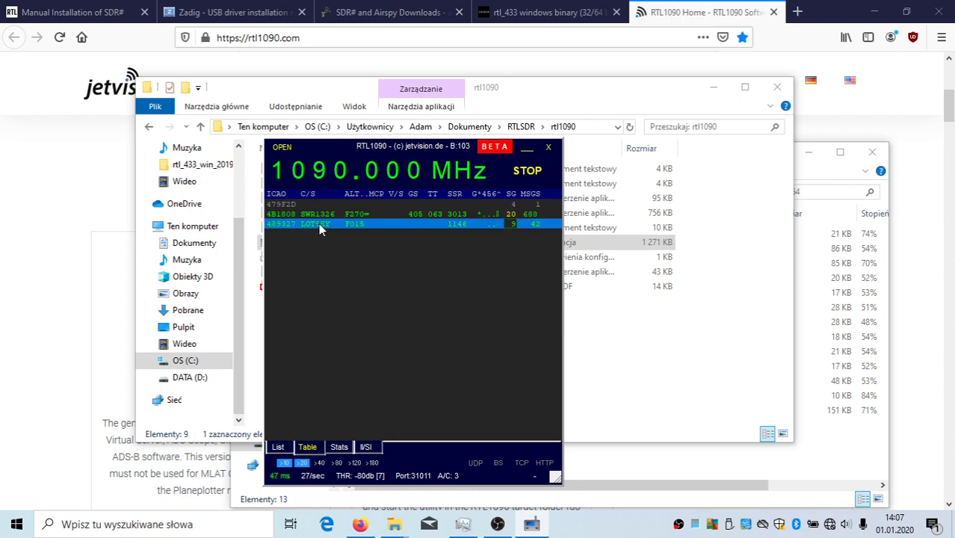
pyautogui.click(286, 446)
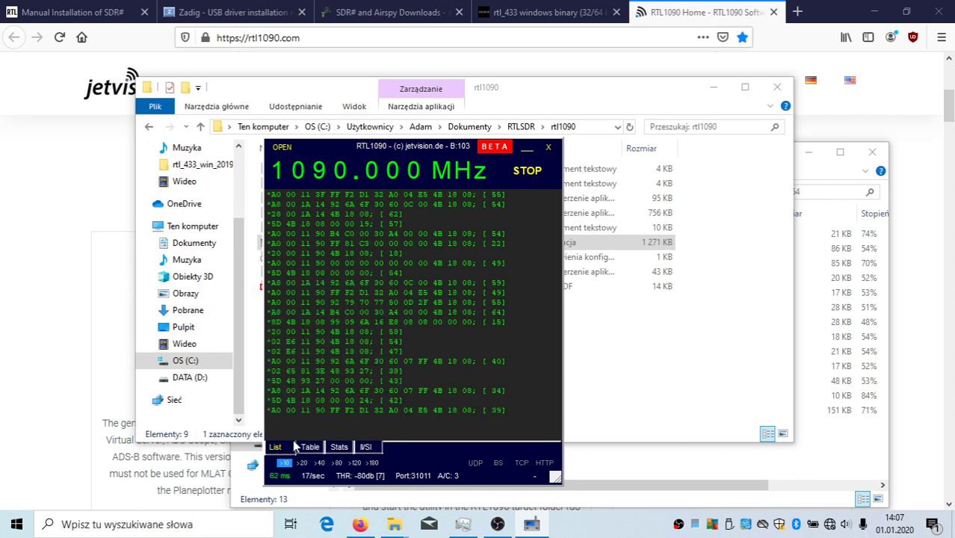
pyautogui.click(308, 447)
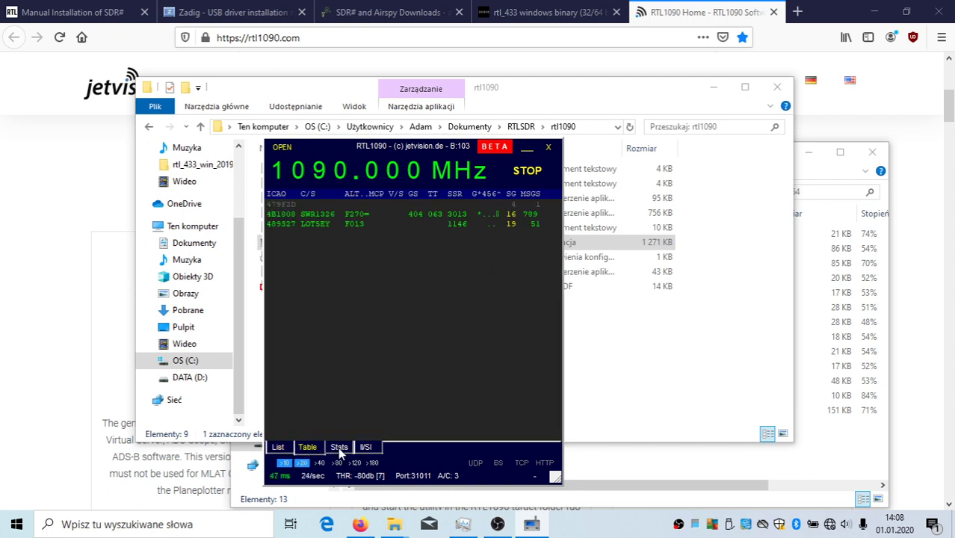
pyautogui.click(338, 447)
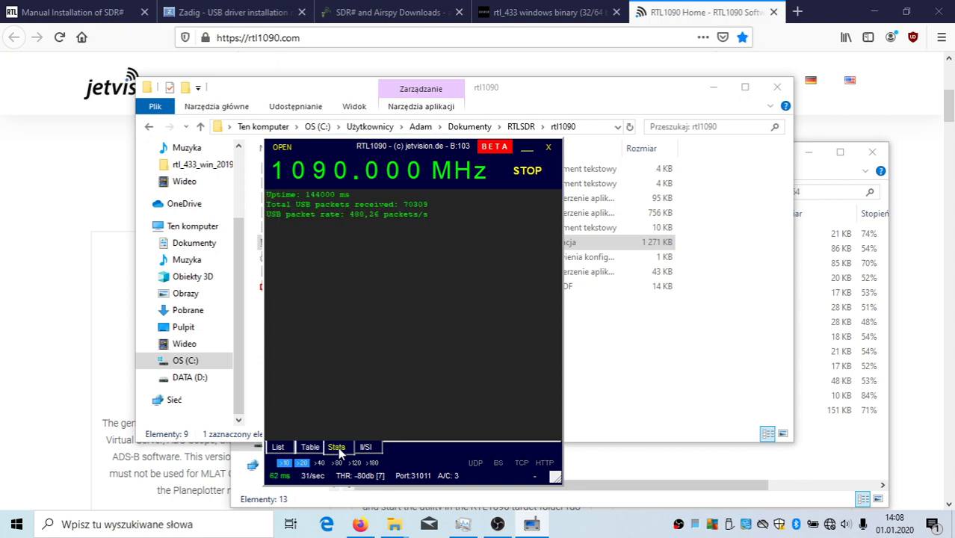
pyautogui.click(309, 446)
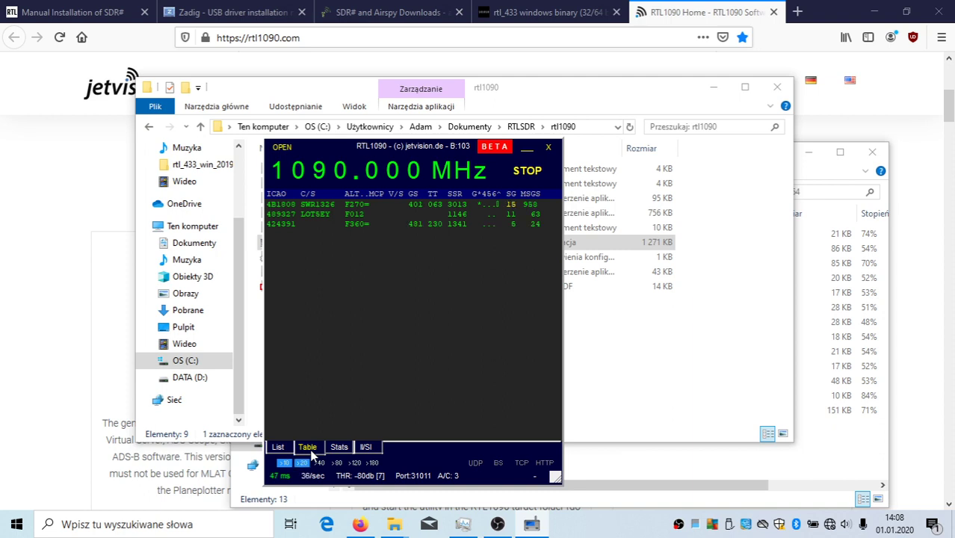
# Stop reception and close RTL1090, and select the rtl_433_win_2019-08-19 folder in the parent RTLSDR folder
pyautogui.click(540, 173)
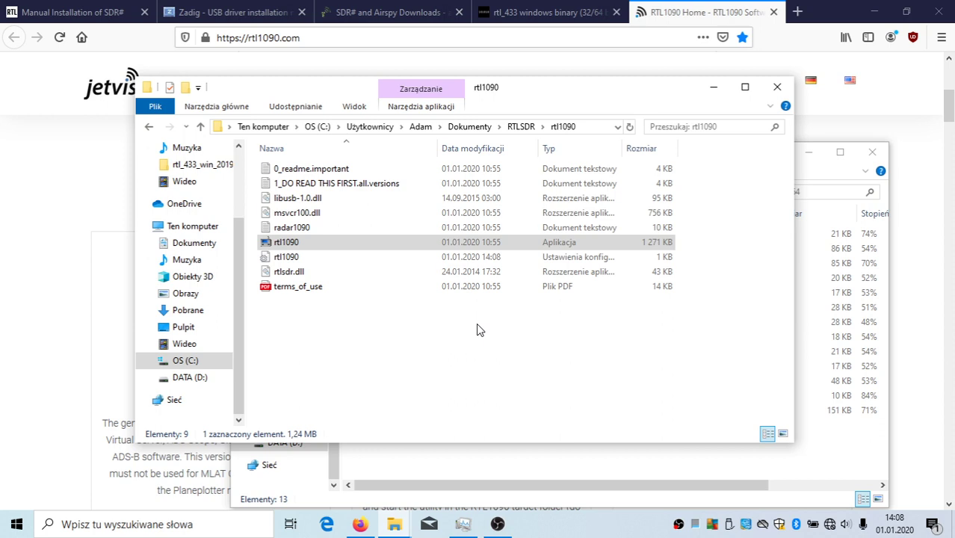
pyautogui.click(522, 127)
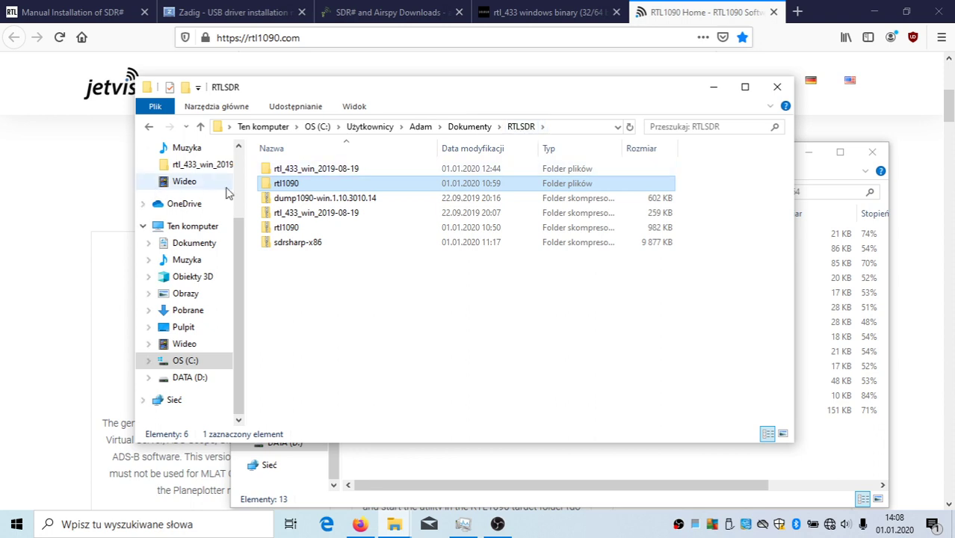
pyautogui.click(313, 170)
# Review the rtl_433 windows binary page in Firefox, from its introduction and usage tips to the download links
pyautogui.click(73, 191)
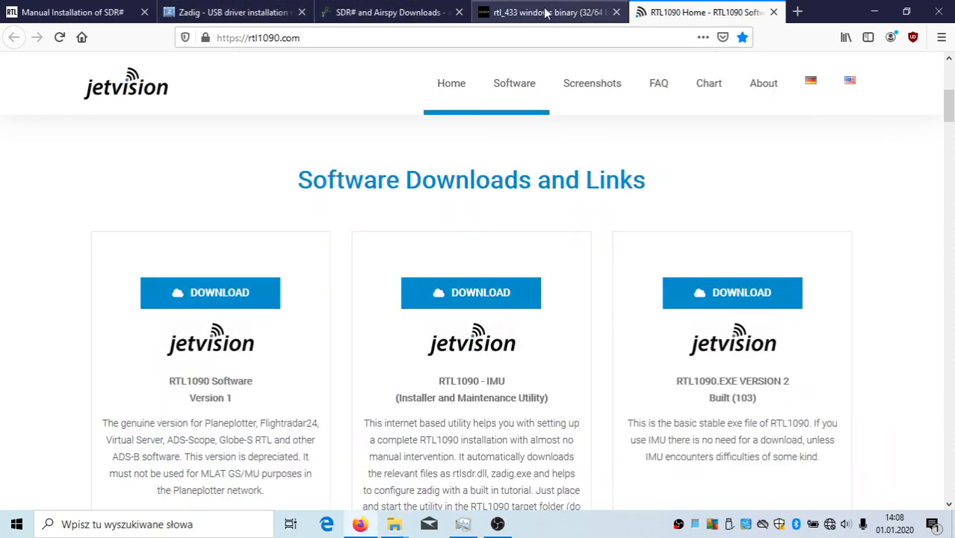
pyautogui.click(571, 12)
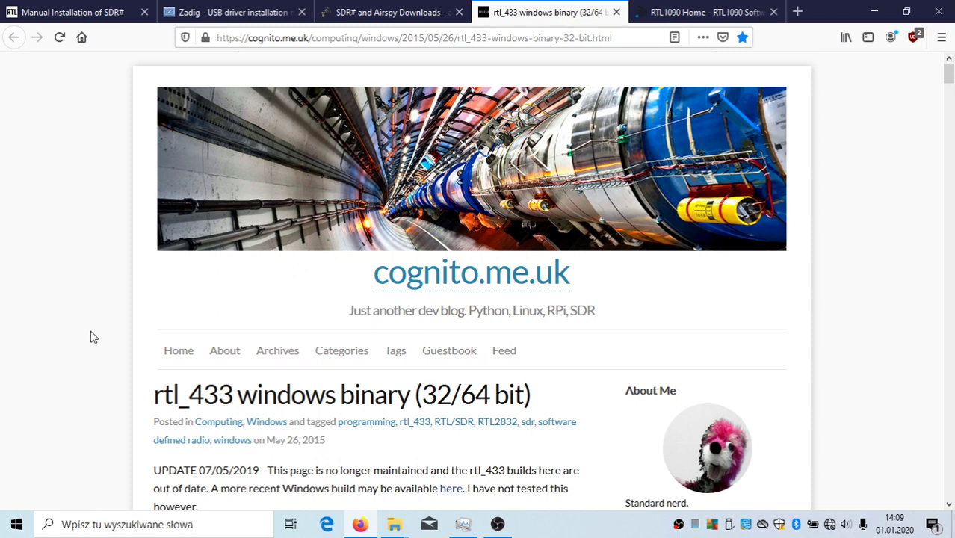
pyautogui.scroll(-3, 113, 337)
pyautogui.scroll(-2, 118, 337)
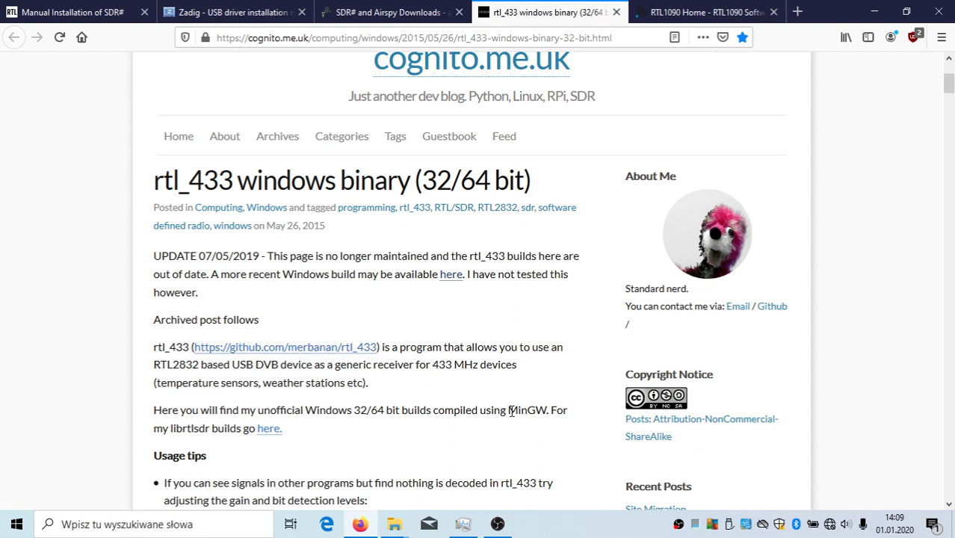
pyautogui.scroll(-6, 369, 373)
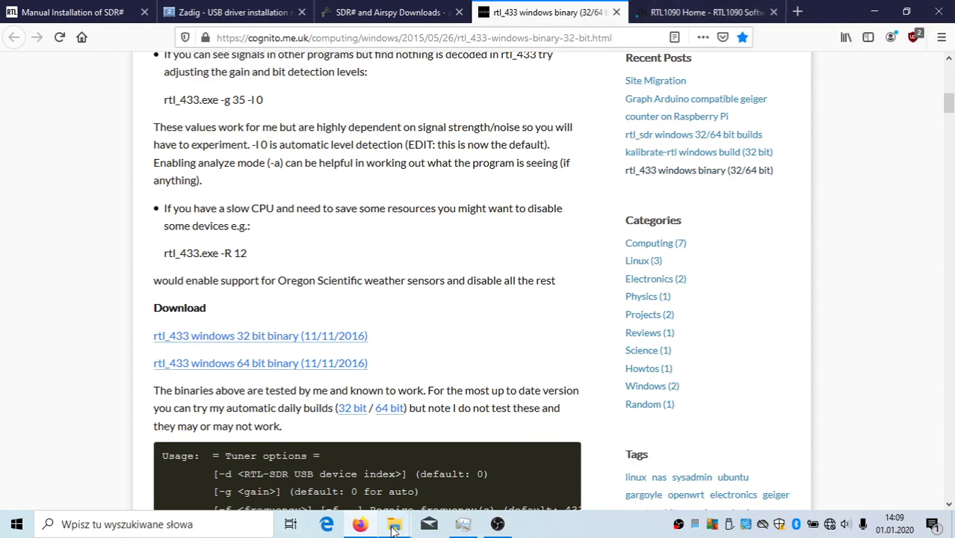
# Open the rtl_433_win_2019-08-19 folder in File Explorer and check its files against the x64 release folder
pyautogui.moveTo(394, 525)
pyautogui.click(390, 496)
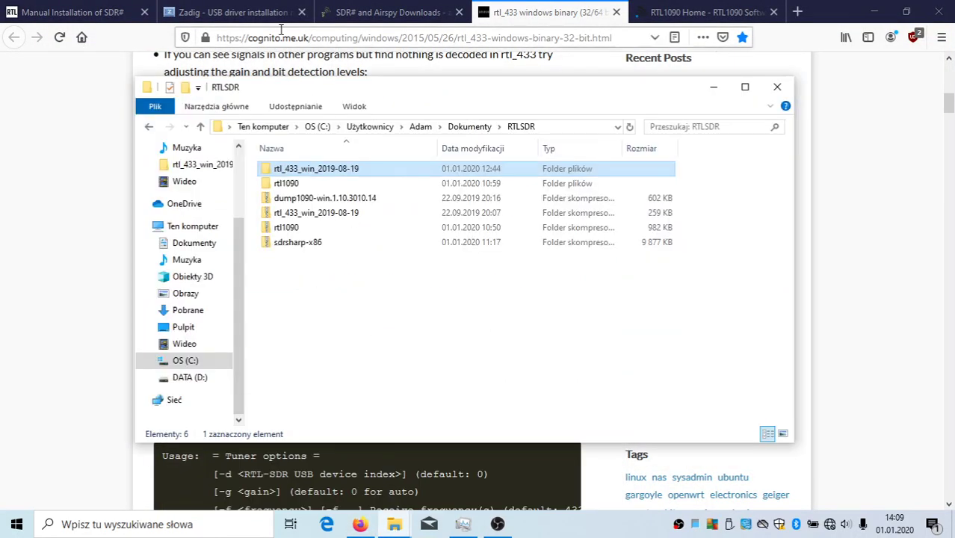
pyautogui.doubleClick(314, 166)
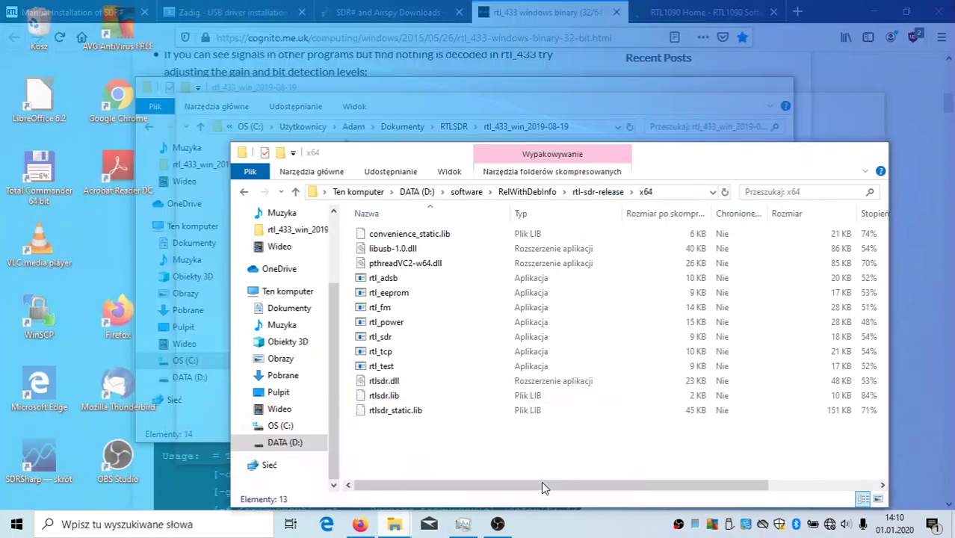
pyautogui.click(541, 481)
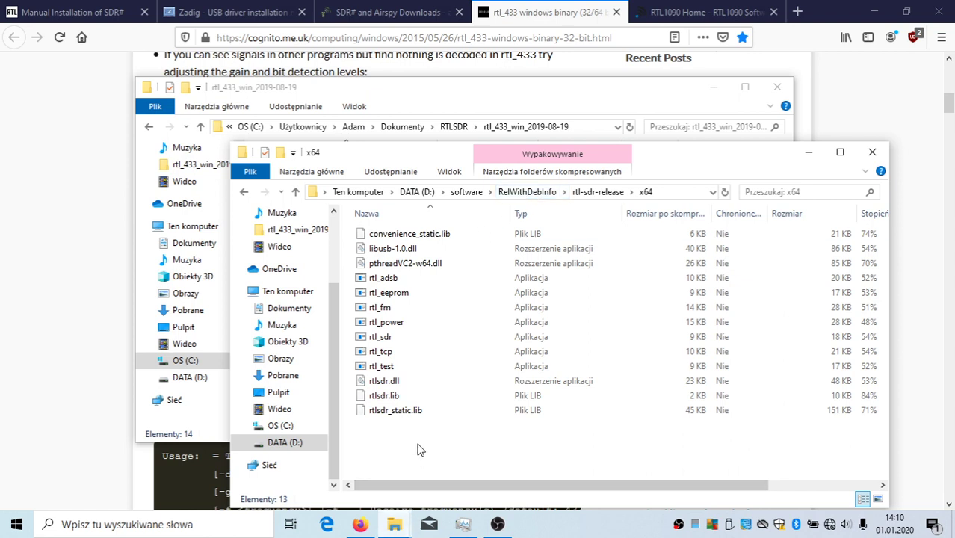
pyautogui.moveTo(417, 442); pyautogui.dragTo(396, 453)
pyautogui.click(394, 103)
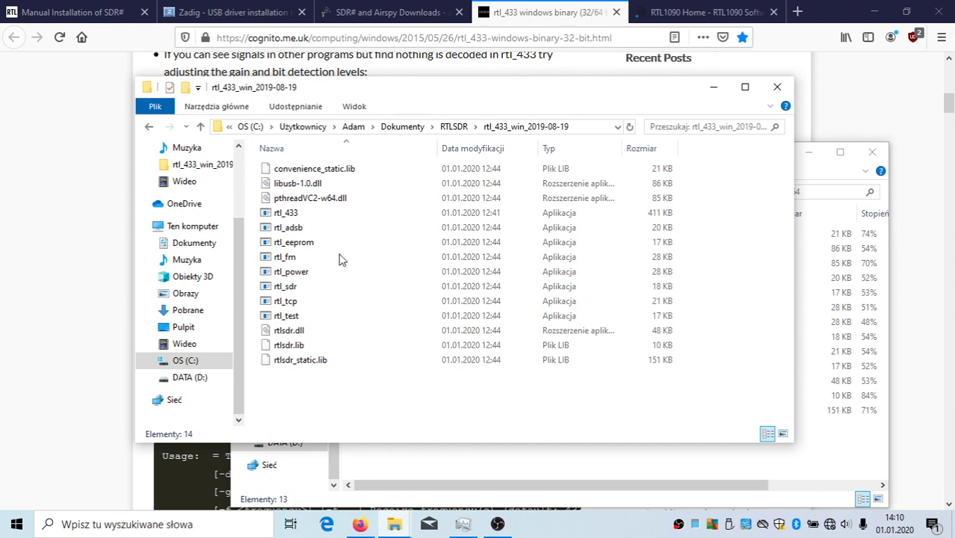
pyautogui.click(295, 215)
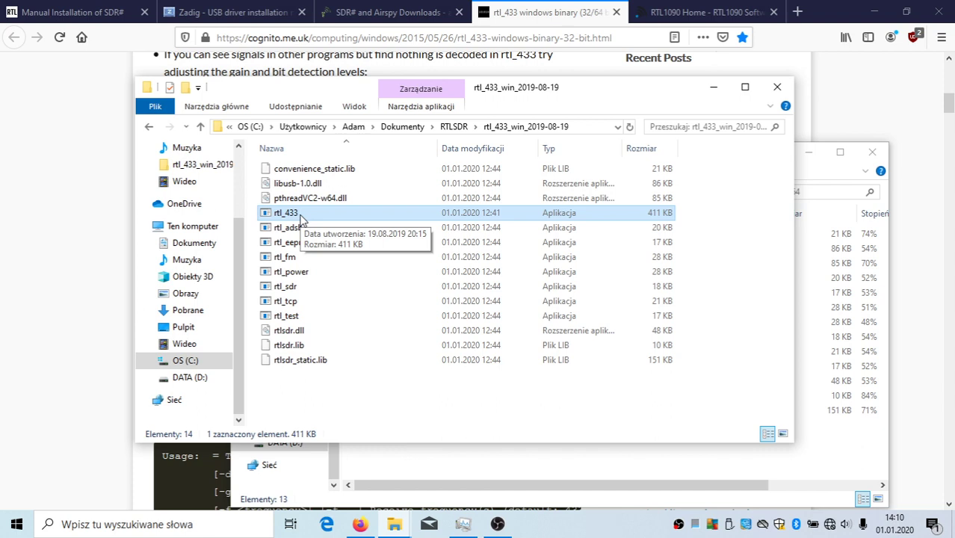
# Search Windows for cmd and run the Command Prompt as administrator
pyautogui.click(161, 532)
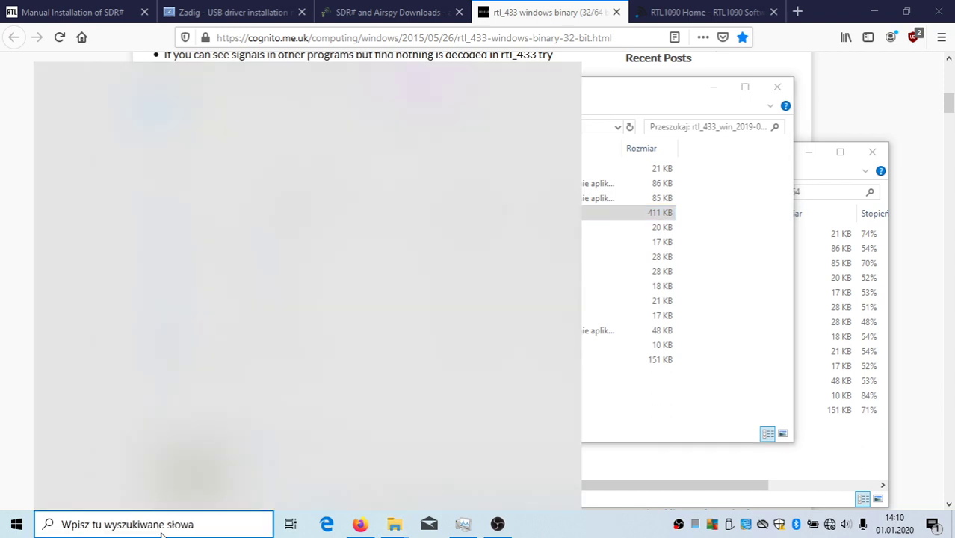
pyautogui.write('cmd')
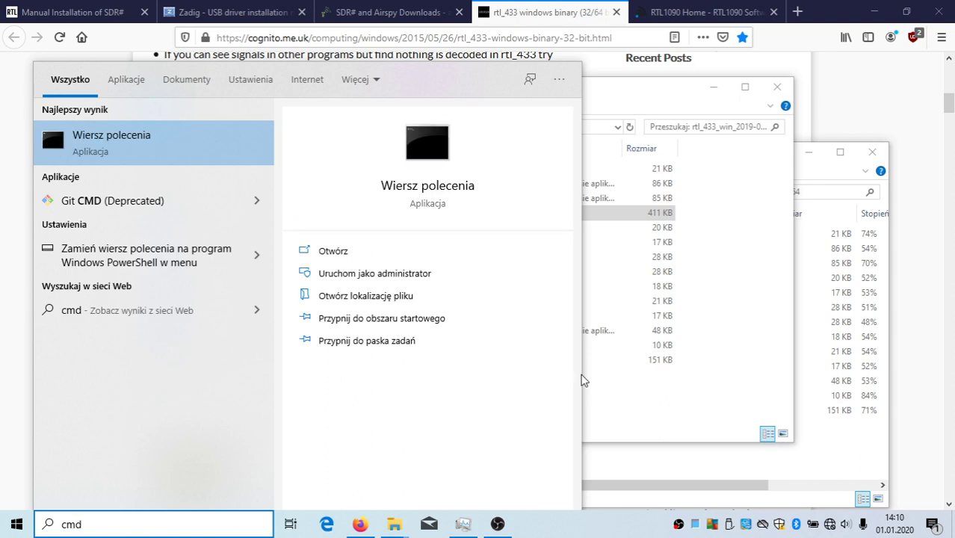
pyautogui.click(424, 276)
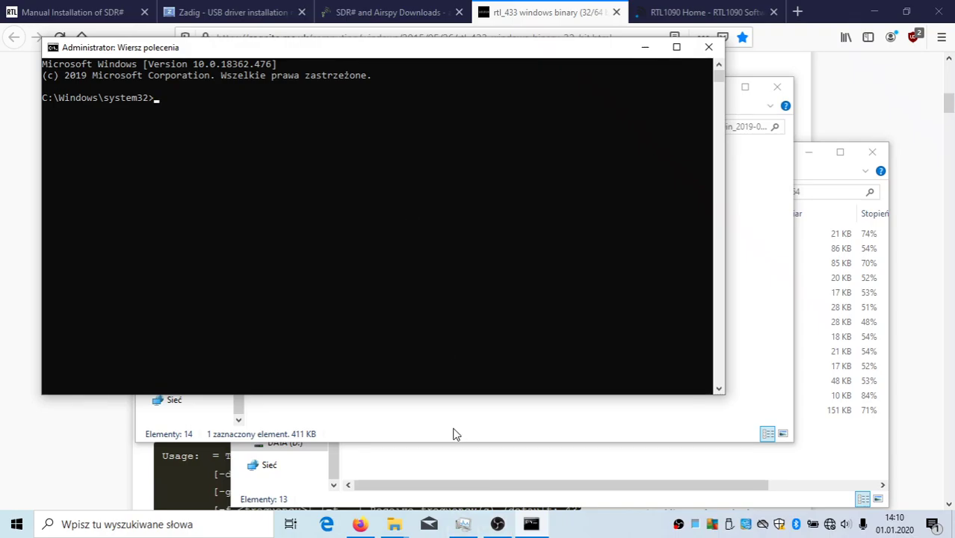
# Copy the full path of the rtl_433_win_2019-08-19 folder and move its window clear of the Command Prompt
pyautogui.click(452, 430)
pyautogui.click(577, 127)
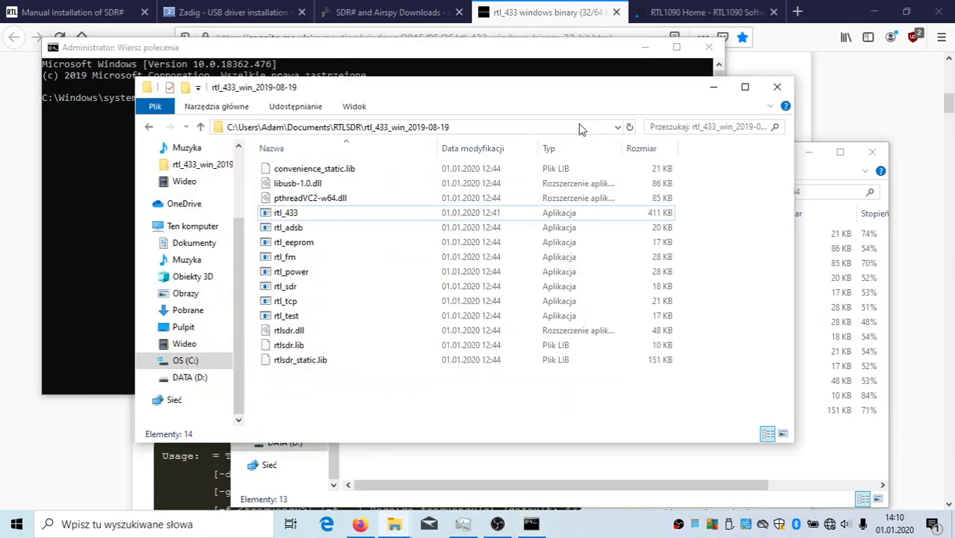
pyautogui.rightClick(440, 131)
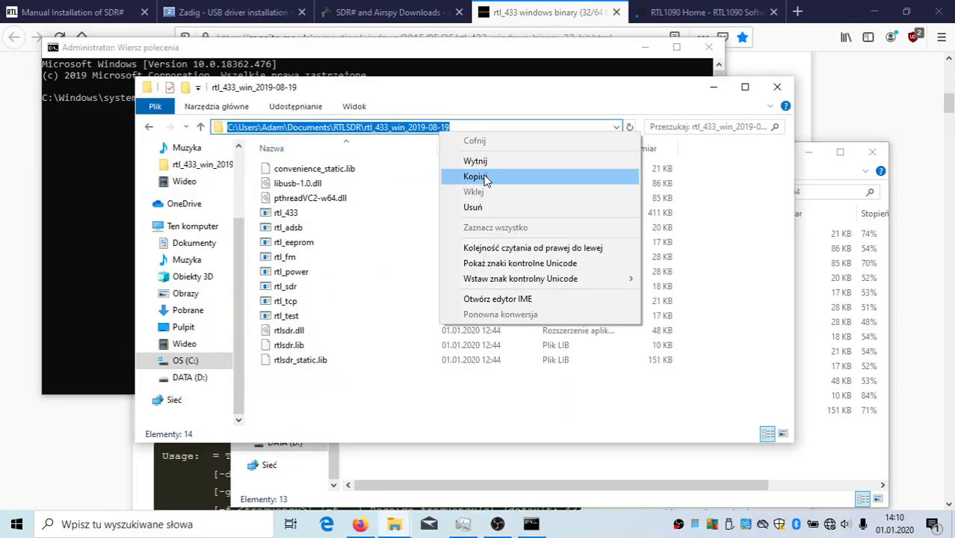
pyautogui.click(484, 178)
pyautogui.moveTo(405, 89); pyautogui.dragTo(457, 125)
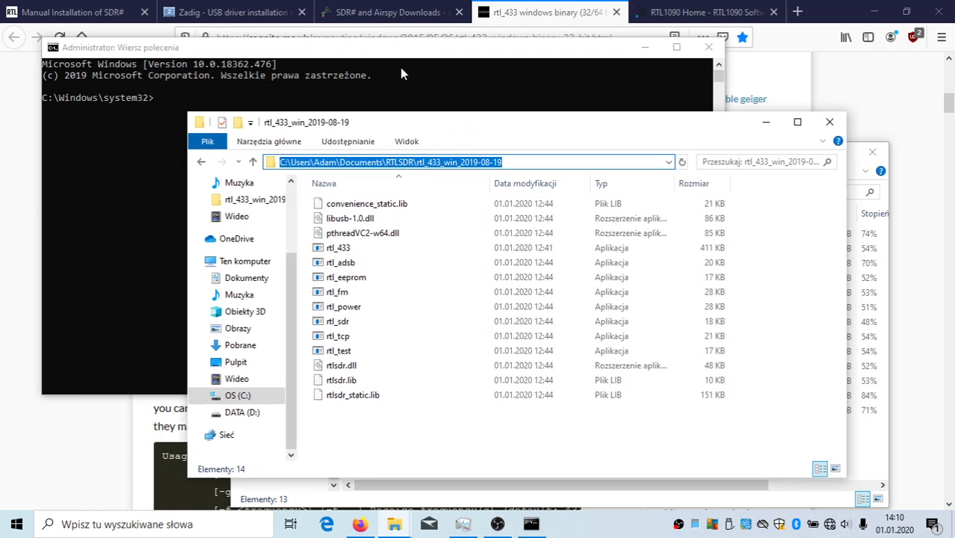
# Change the Command Prompt's directory to the copied rtl_433_win_2019-08-19 path with cd
pyautogui.click(120, 258)
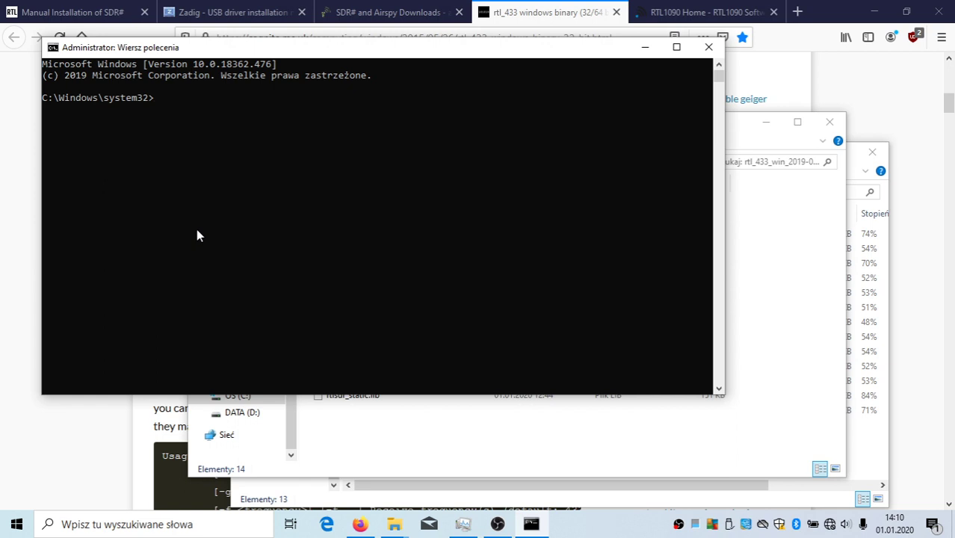
pyautogui.write('cd')
pyautogui.rightClick(381, 193)
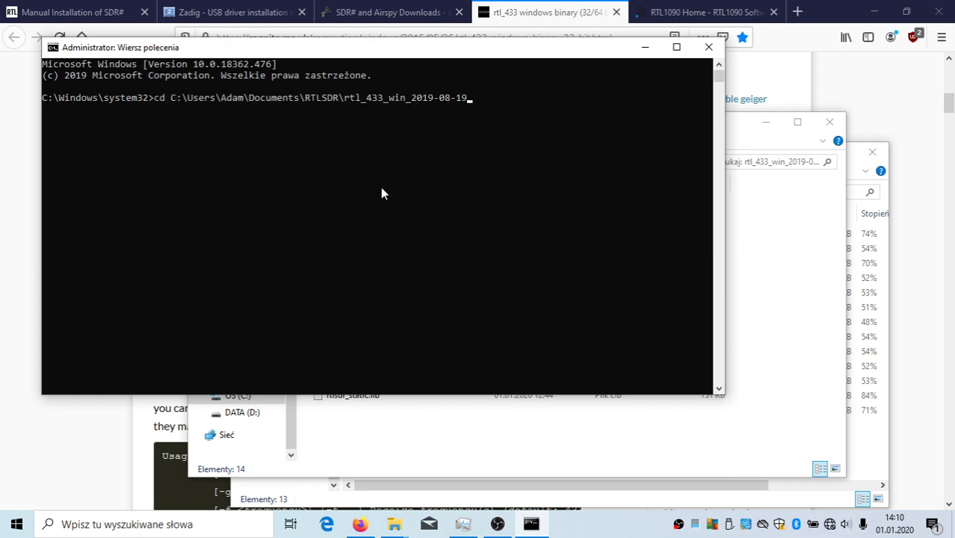
pyautogui.press('Return')
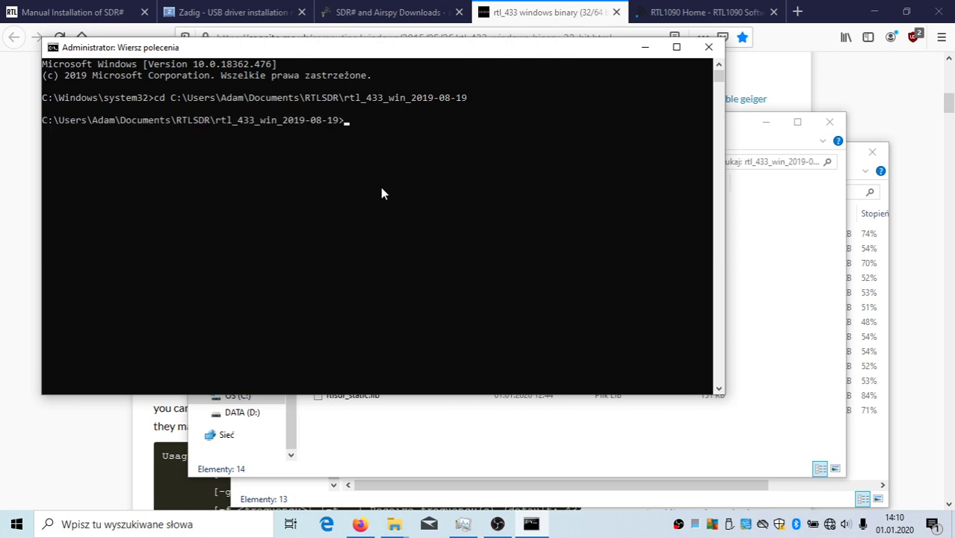
# Check the rtl_433 application's name in its folder and run rtl_433 -G in the Command Prompt
pyautogui.click(358, 461)
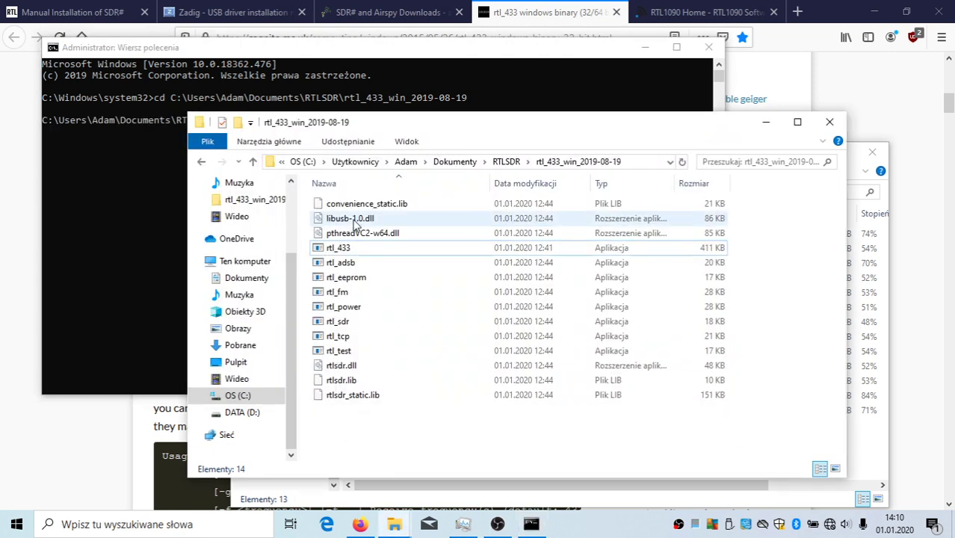
pyautogui.click(345, 250)
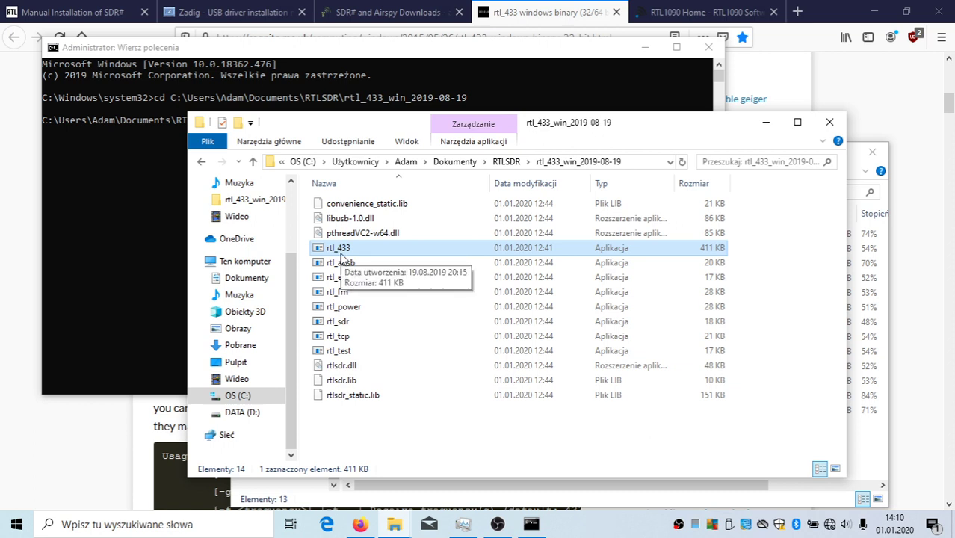
pyautogui.click(104, 250)
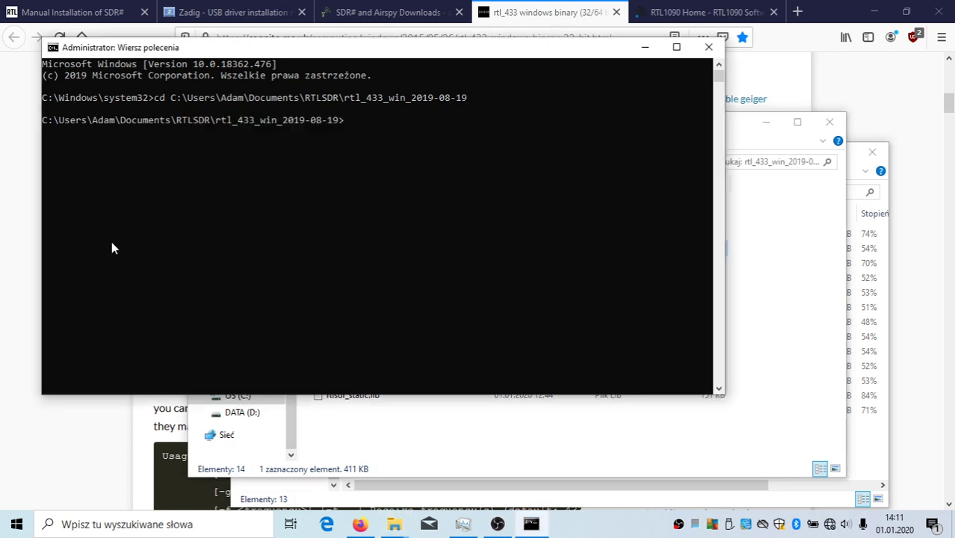
pyautogui.write('rtl_433 -G')
pyautogui.press('Return')
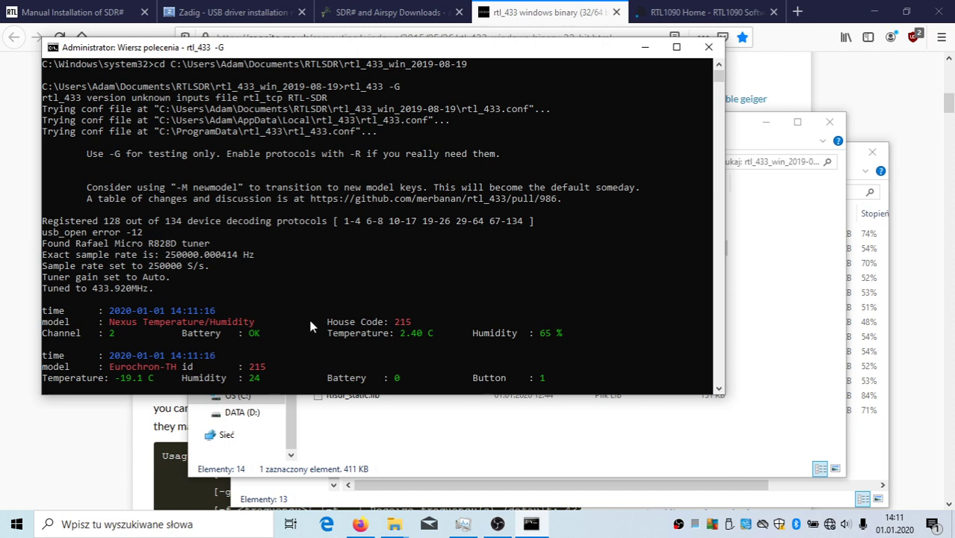
# Highlight the Nexus sensor's temperature and humidity readings and the whole Eurochron-TH record in the rtl_433 output
pyautogui.moveTo(327, 335); pyautogui.dragTo(572, 338)
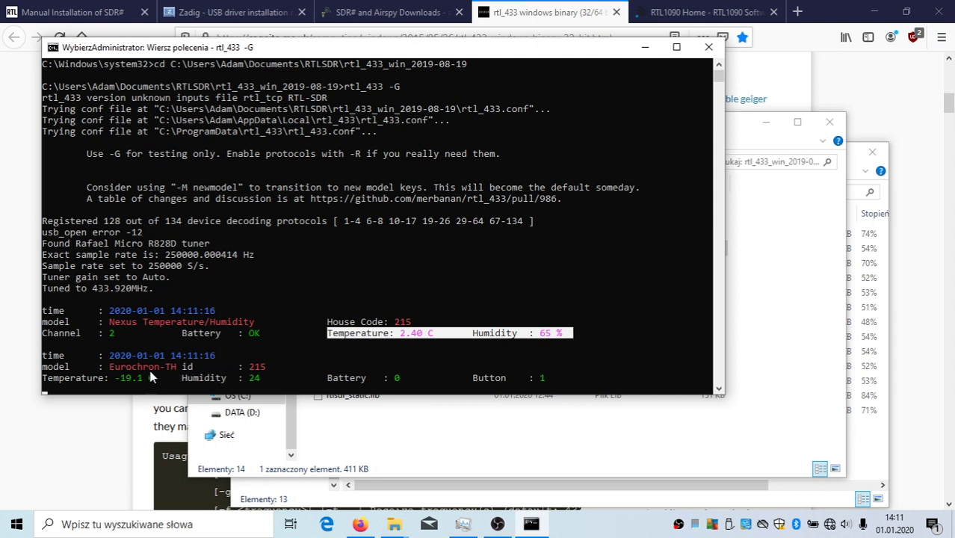
pyautogui.moveTo(53, 366)
pyautogui.mouseDown()
pyautogui.moveTo(459, 378)
pyautogui.moveTo(564, 366)
pyautogui.moveTo(577, 375)
pyautogui.moveTo(54, 389)
pyautogui.moveTo(39, 361)
pyautogui.mouseUp()
pyautogui.click(575, 375)
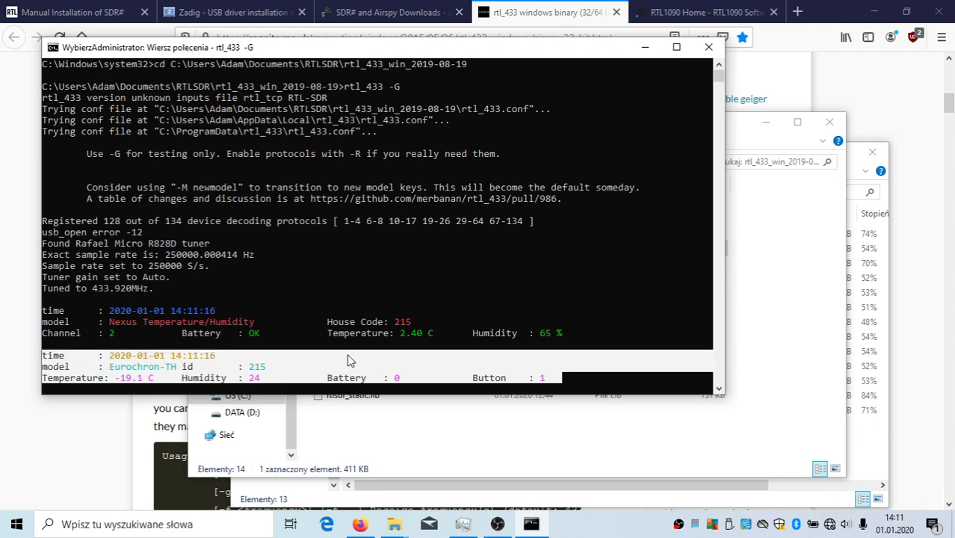
pyautogui.rightClick(420, 365)
pyautogui.click(564, 366)
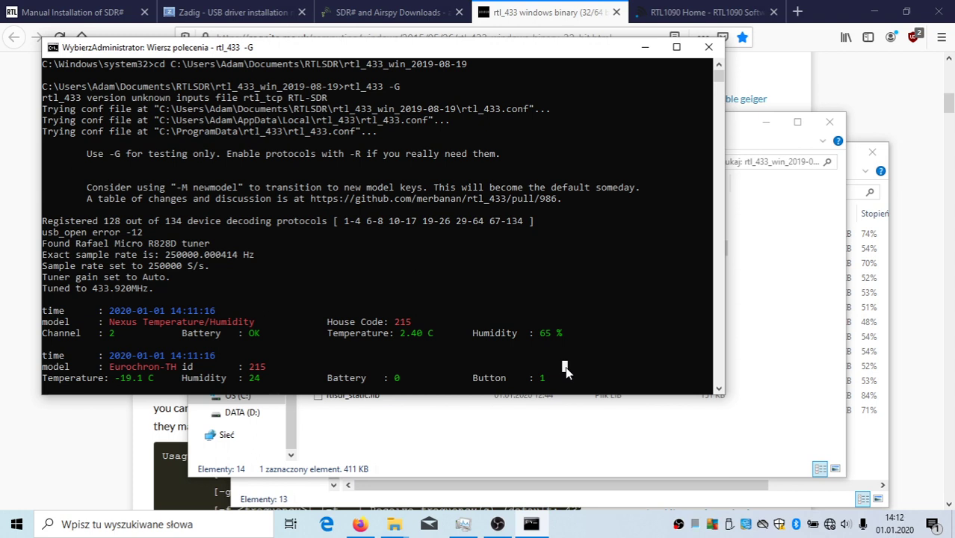
# Switch to Firefox and highlight the 07/05/2019 update notice at the start of the rtl_433 windows binary article
pyautogui.click(67, 455)
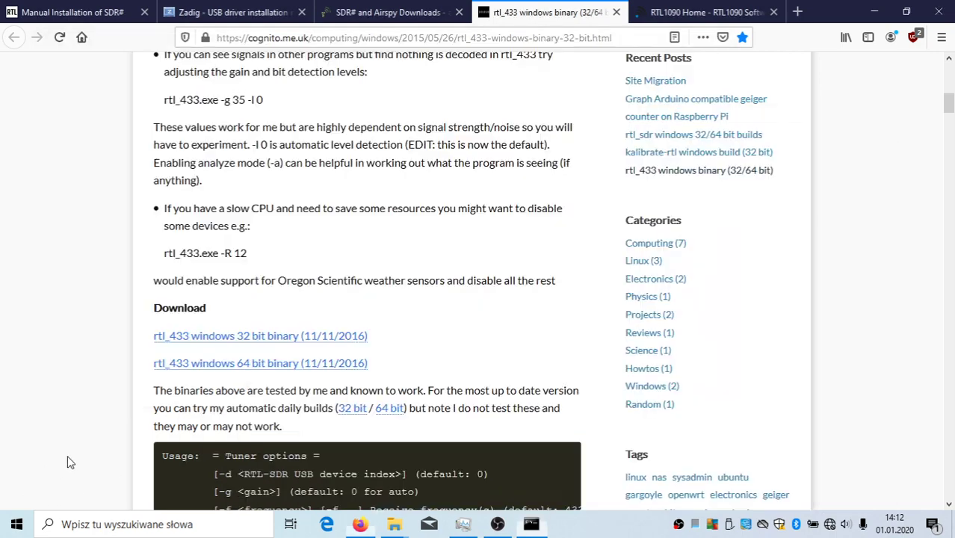
pyautogui.scroll(5, 465, 337)
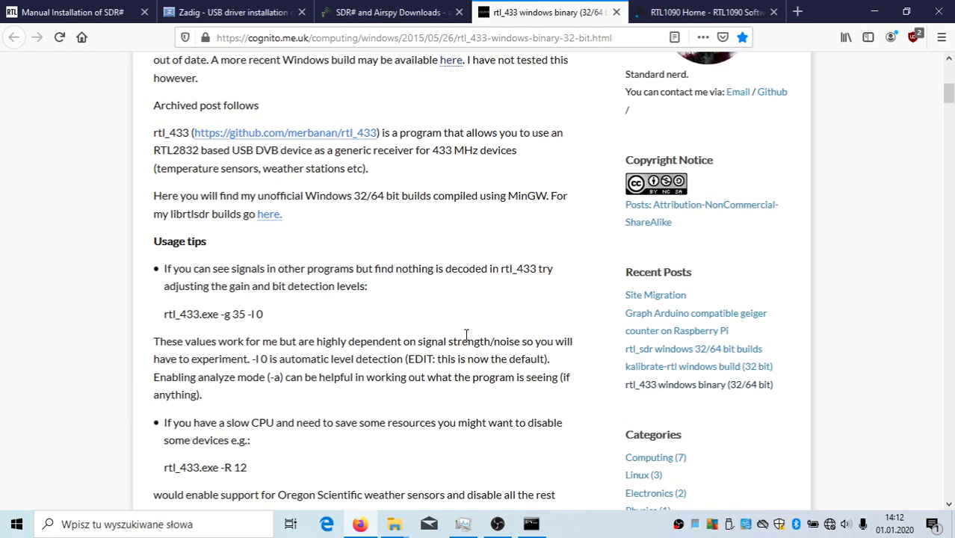
pyautogui.scroll(8, 465, 337)
pyautogui.scroll(-2, 327, 345)
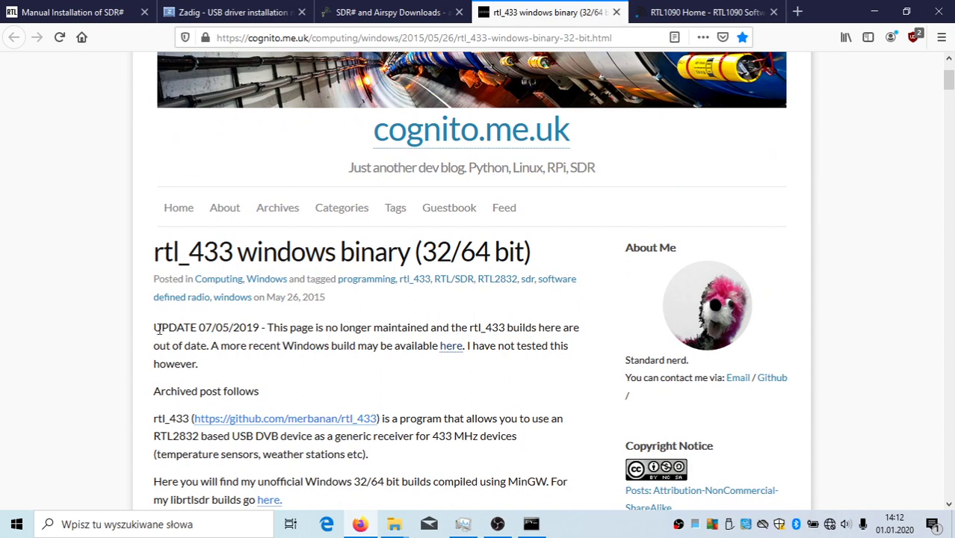
pyautogui.scroll(-2, 441, 322)
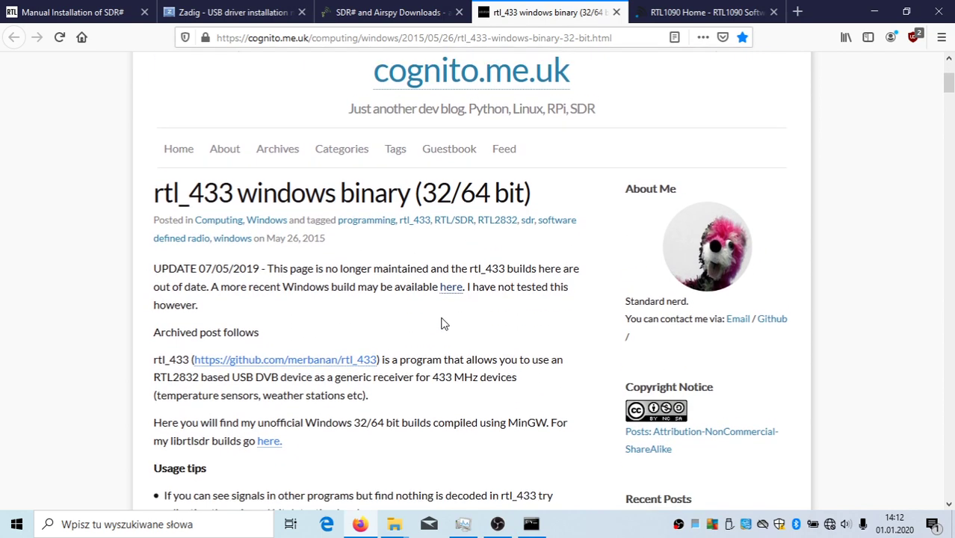
pyautogui.scroll(2, 440, 323)
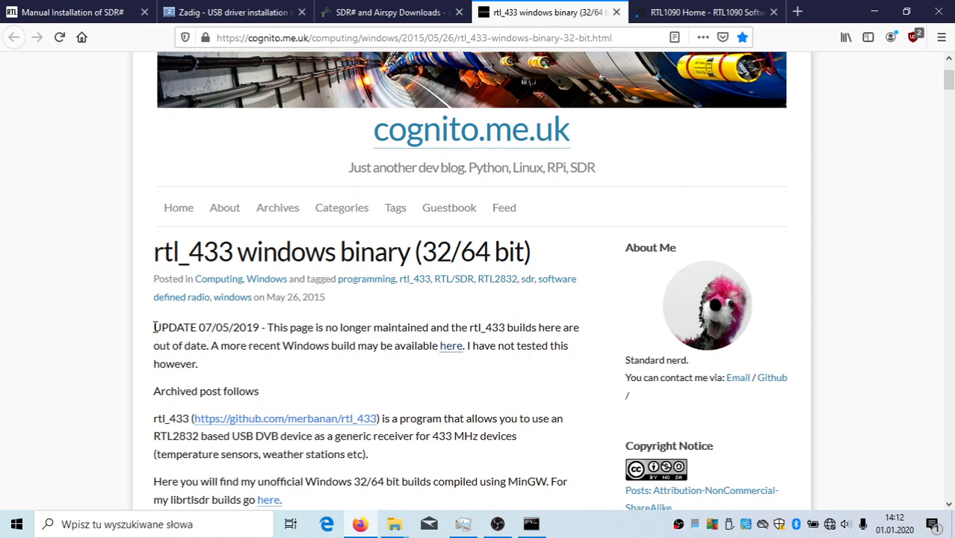
pyautogui.moveTo(152, 328); pyautogui.dragTo(231, 368)
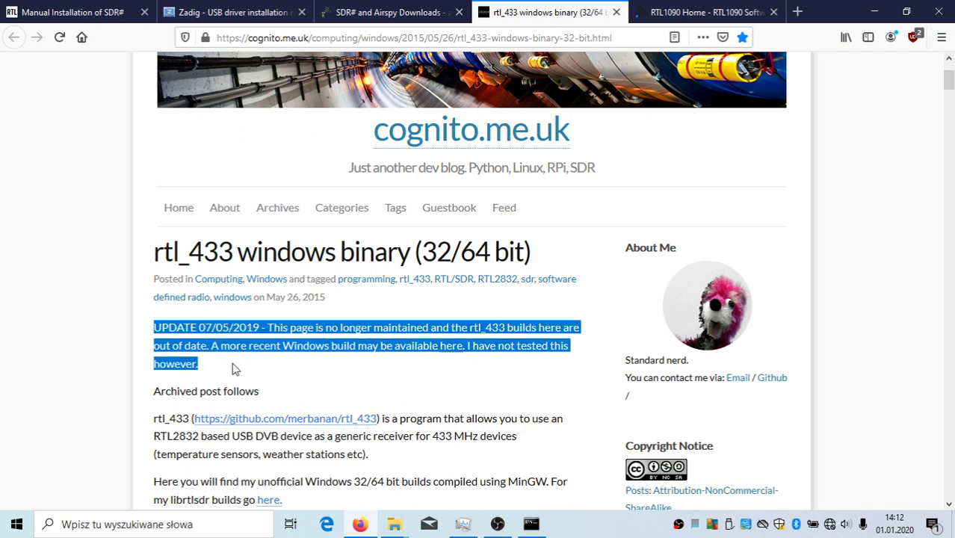
pyautogui.click(308, 365)
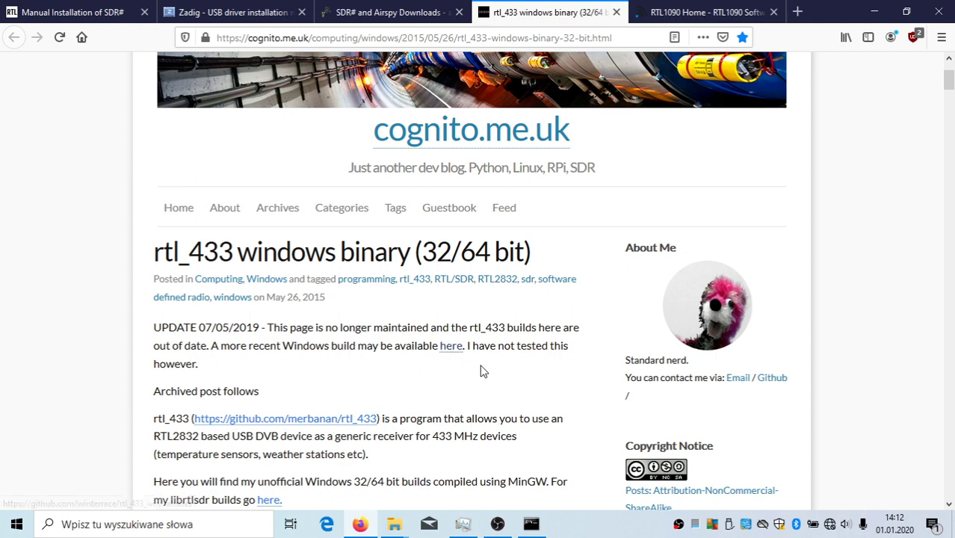
# Return to the Command Prompt and highlight both decoded sensor records, Nexus Temperature/Humidity and Eurochron-TH, together
pyautogui.click(523, 528)
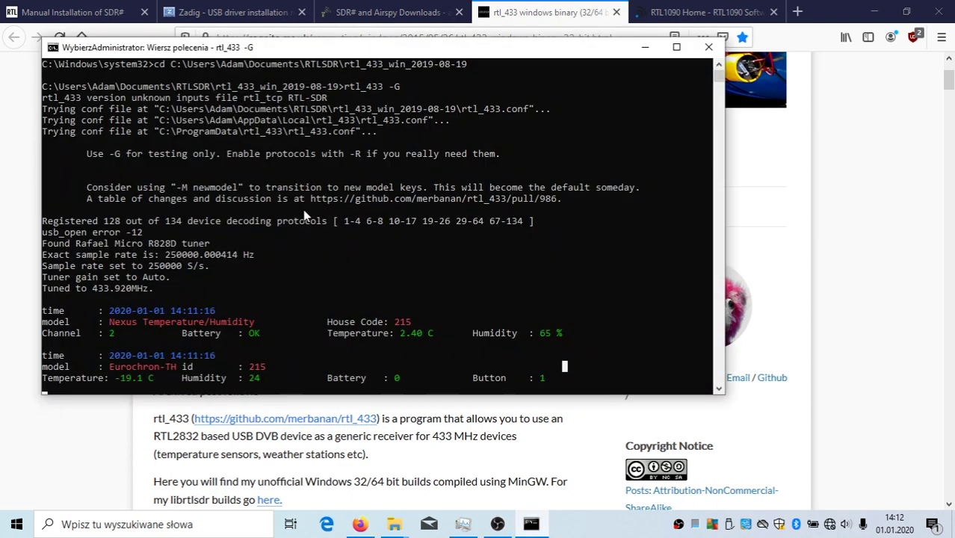
pyautogui.scroll(-2, 444, 274)
pyautogui.scroll(1, 254, 295)
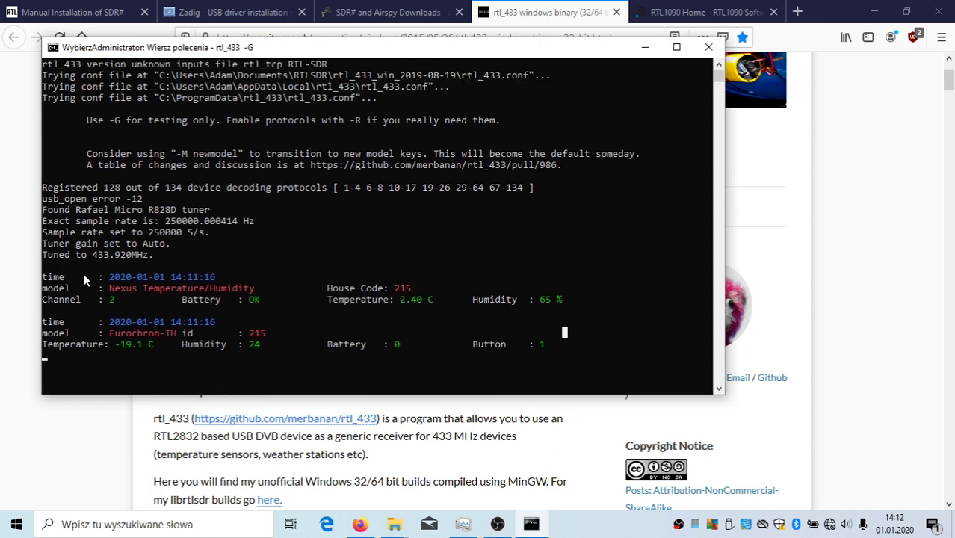
pyautogui.moveTo(154, 265); pyautogui.dragTo(659, 358)
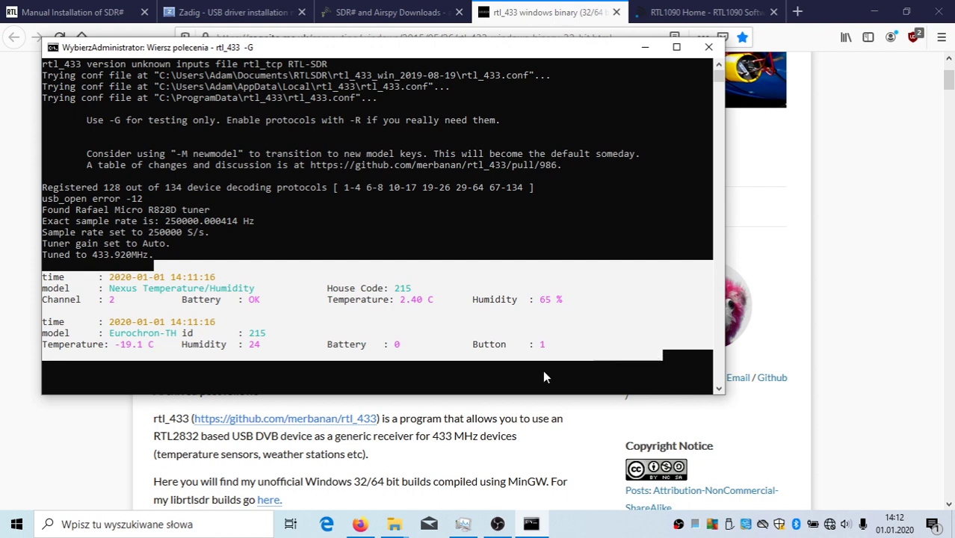
pyautogui.click(44, 450)
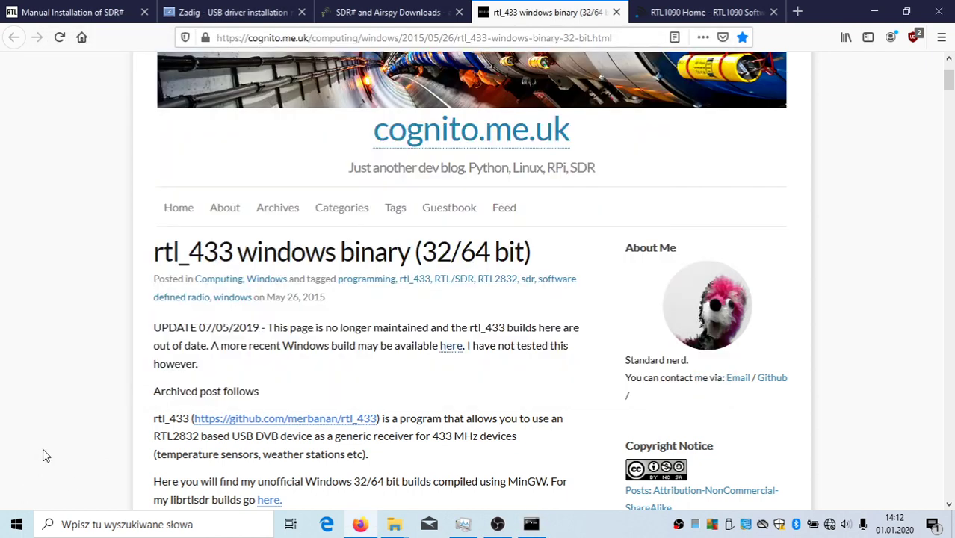
pyautogui.click(538, 528)
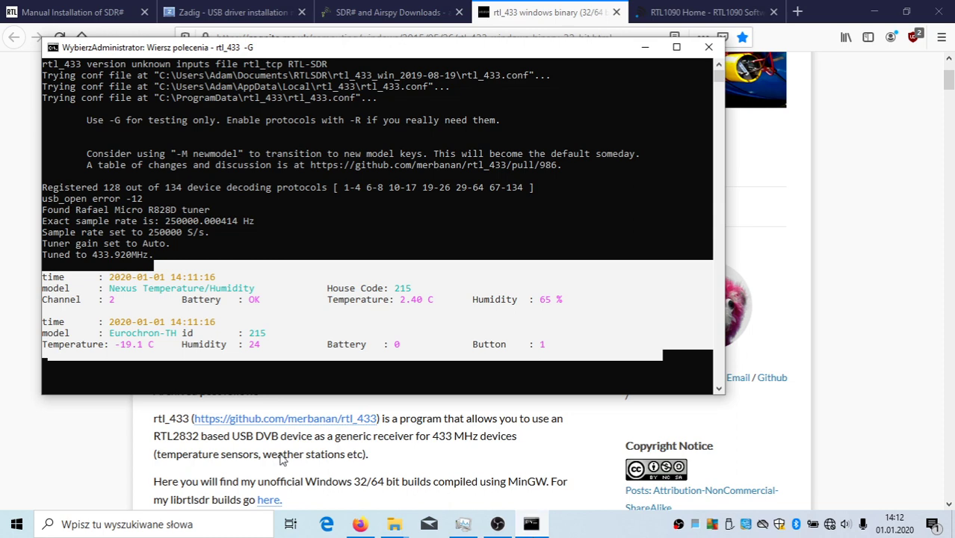
# Switch to Firefox and close it with all its open tabs
pyautogui.click(71, 438)
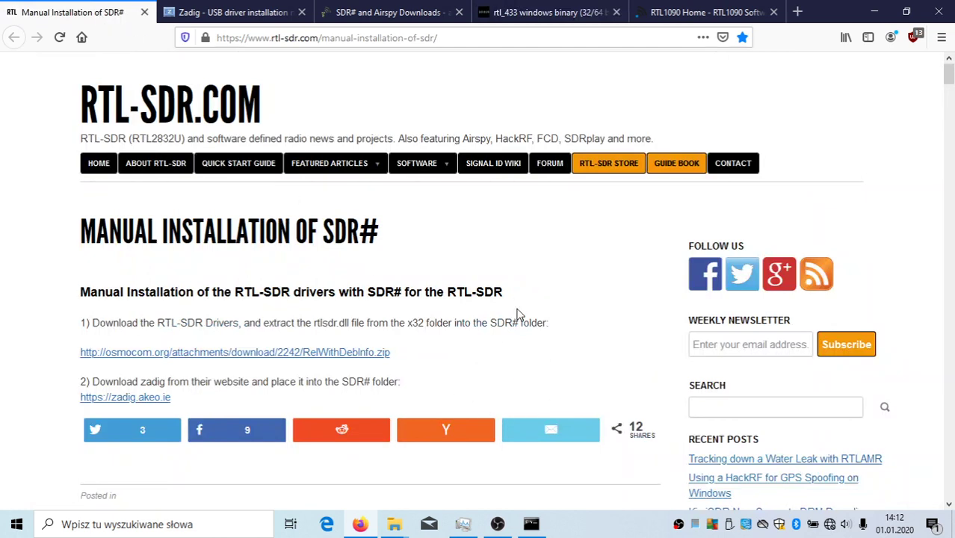
pyautogui.click(938, 11)
pyautogui.click(445, 284)
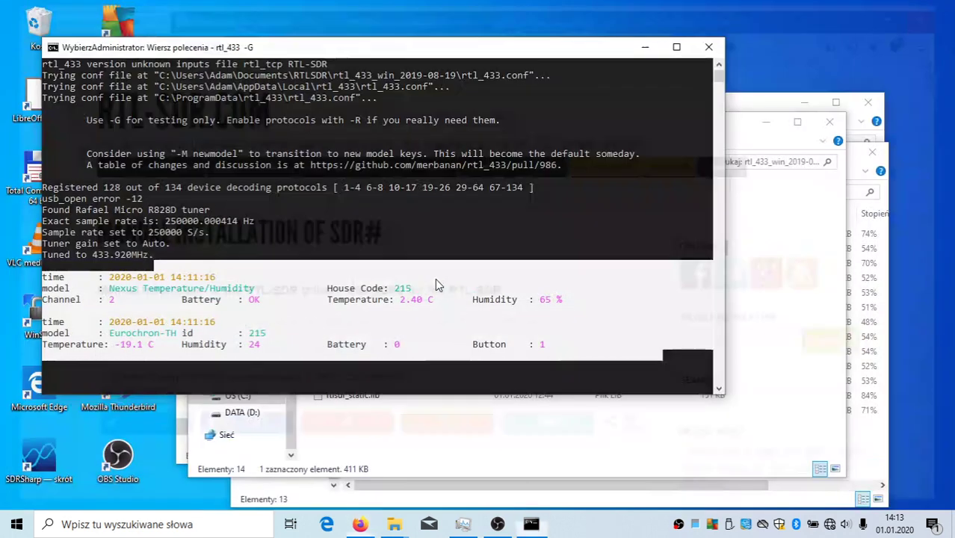
# Resume the paused rtl_433 output, enlarge the Command Prompt window and review all the decoded sensor records
pyautogui.click(298, 379)
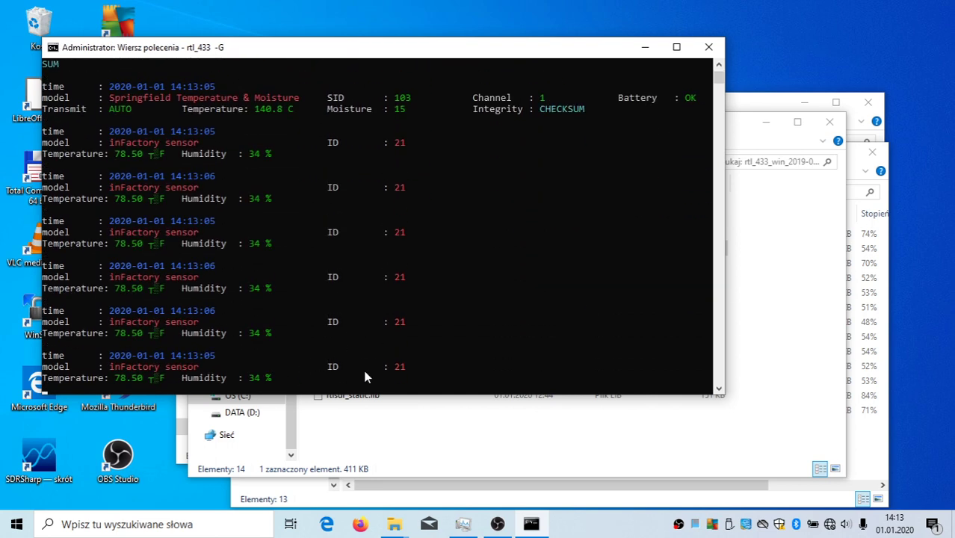
pyautogui.scroll(8, 338, 317)
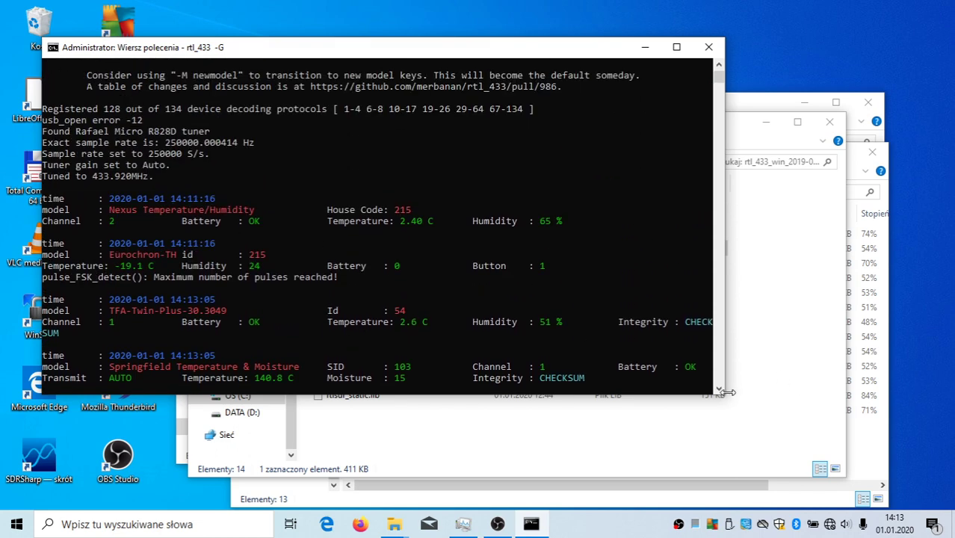
pyautogui.moveTo(726, 395); pyautogui.dragTo(865, 463)
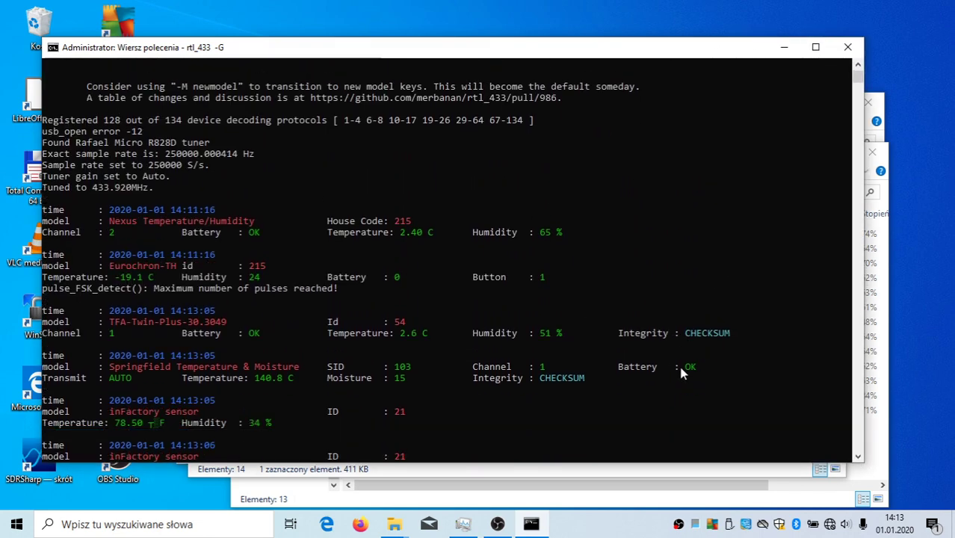
pyautogui.scroll(-4, 602, 358)
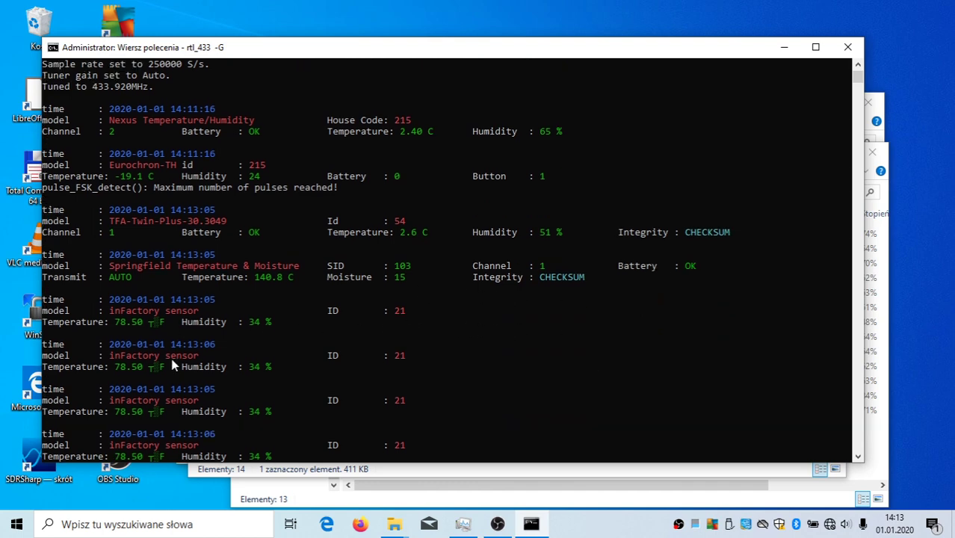
pyautogui.scroll(-6, 120, 354)
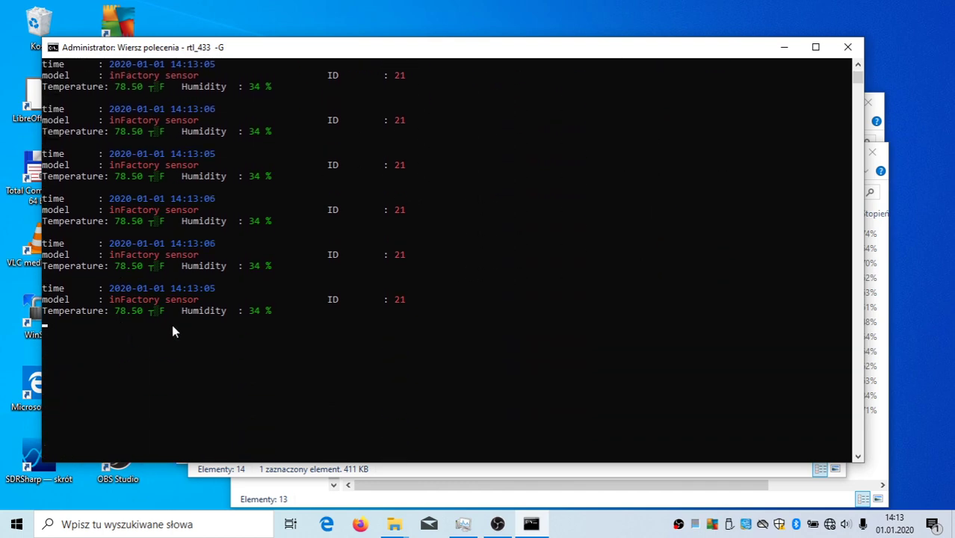
# Stop the running rtl_433 program, look over its decoded records once more and close the Command Prompt
pyautogui.hotkey('ctrl', 'c')
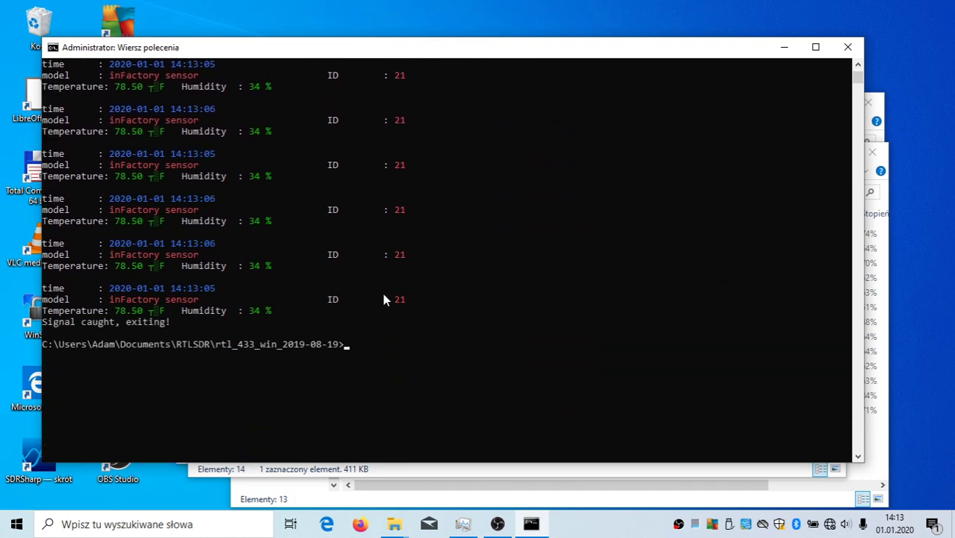
pyautogui.scroll(3, 383, 293)
pyautogui.scroll(4, 373, 294)
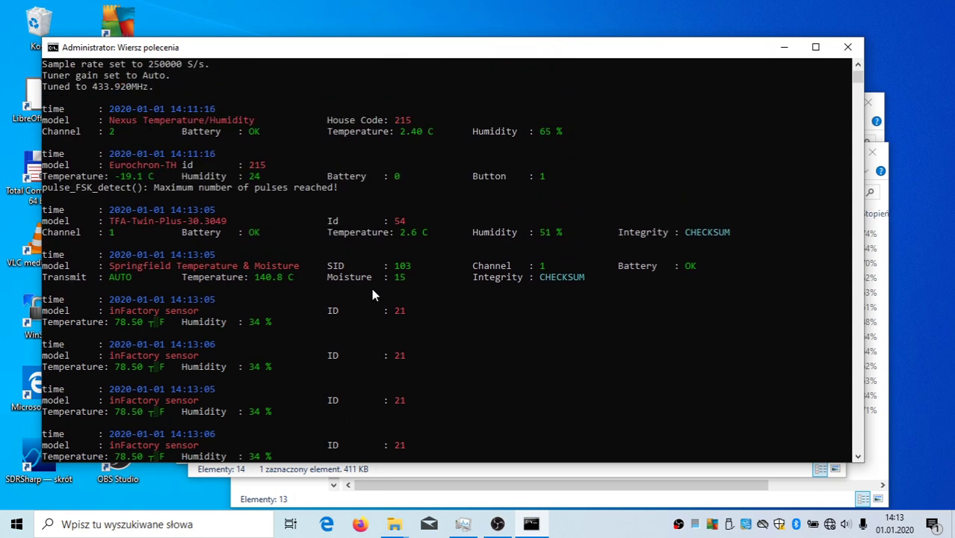
pyautogui.click(847, 47)
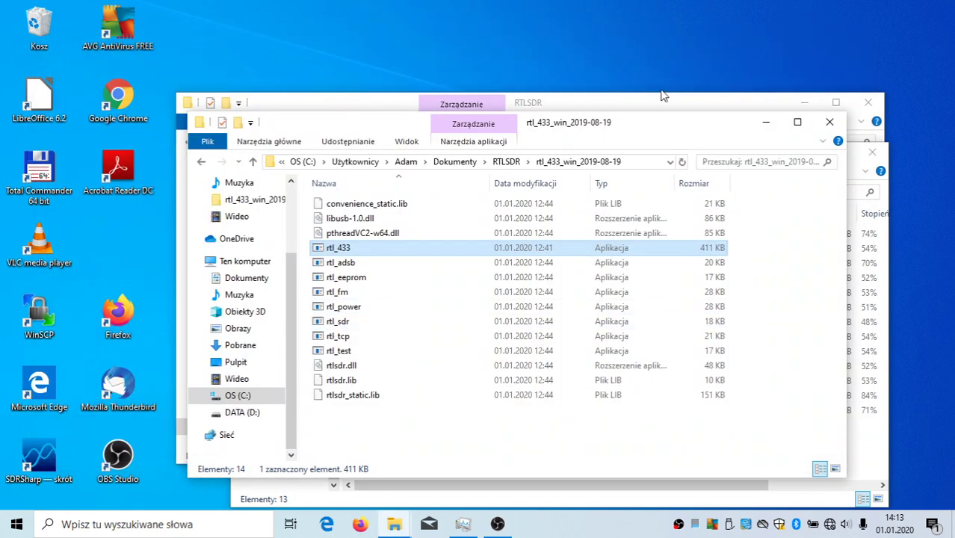
# Close the rtl_433_win_2019-08-19 folder window and the two other open File Explorer windows
pyautogui.click(830, 122)
pyautogui.click(872, 154)
pyautogui.click(867, 102)
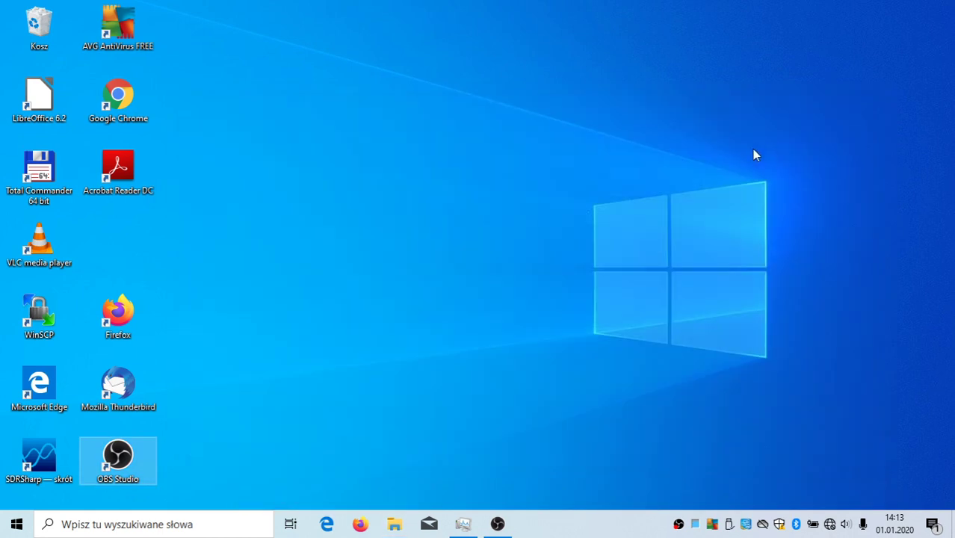